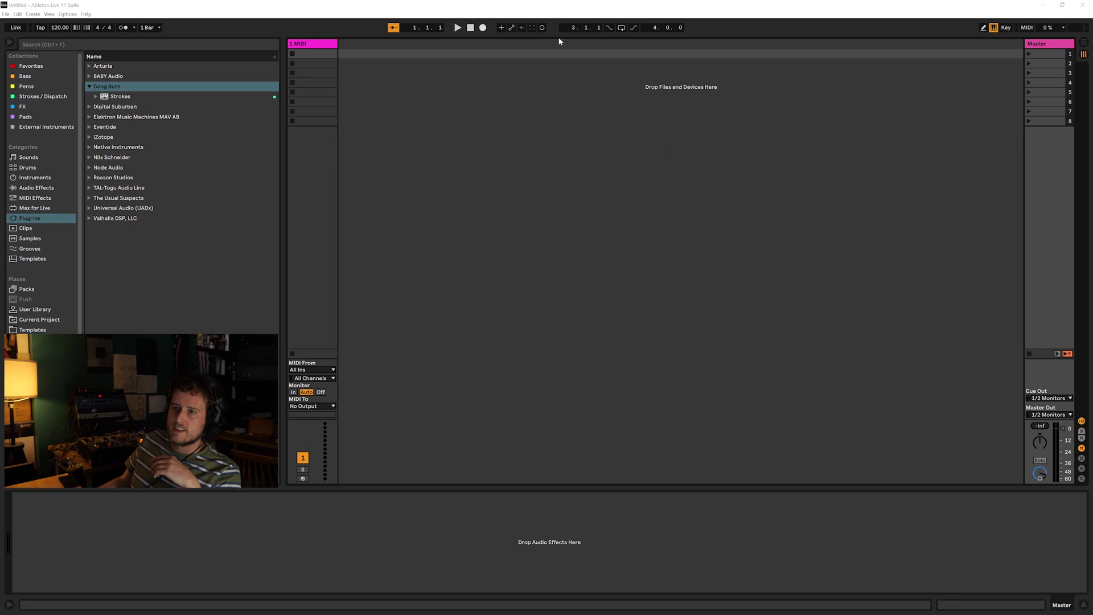
Load the Strokes plug-in on the MIDI track and route its Voice #1 output into a new audio track.
drag(126, 96, 123, 101)
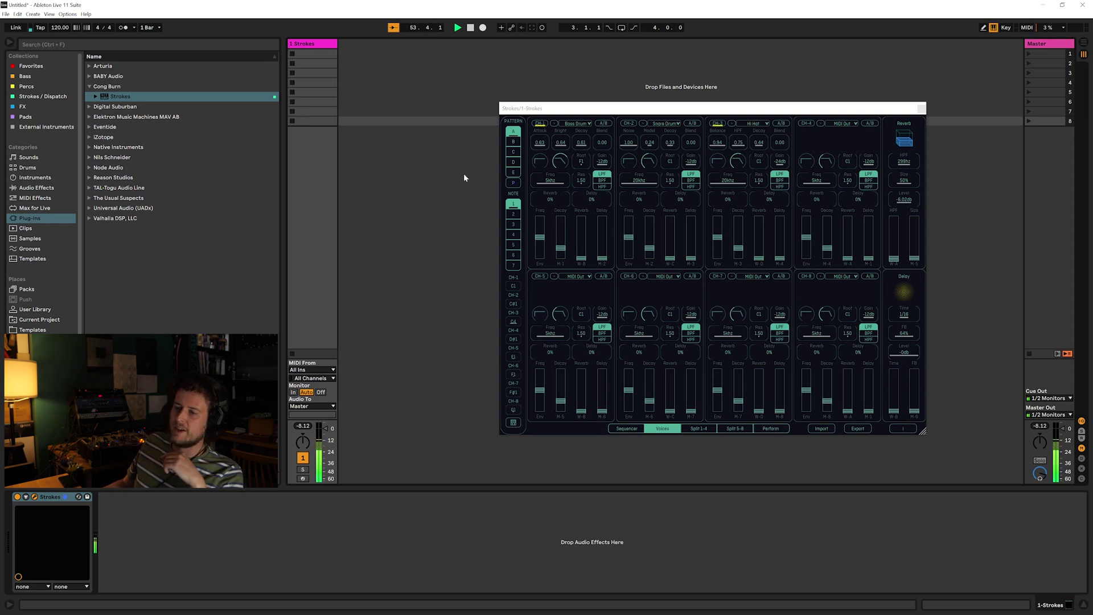
key(ctrl+t)
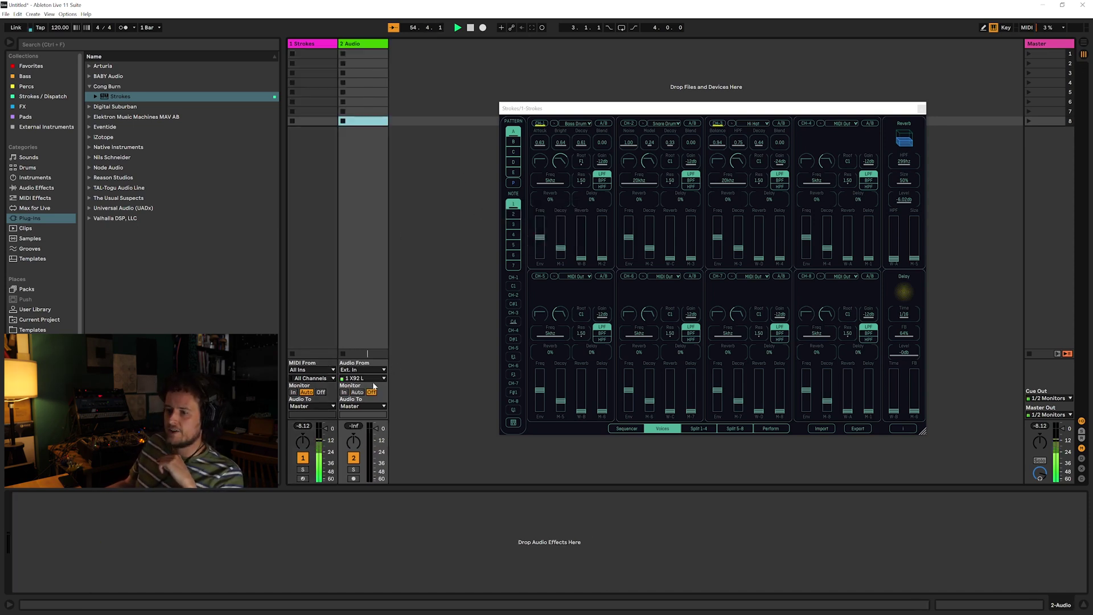
click(363, 370)
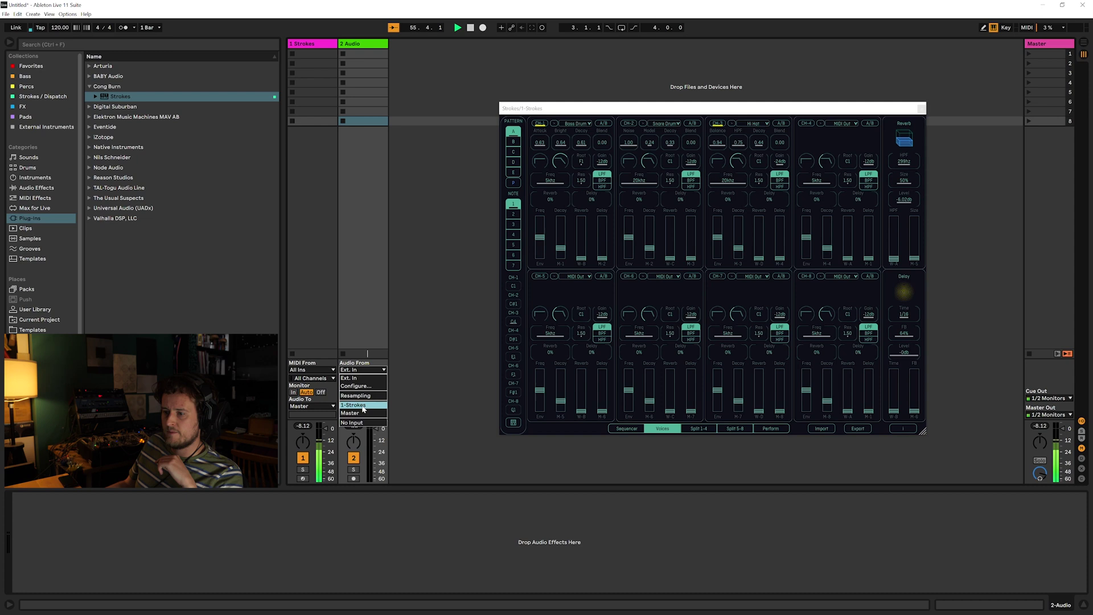
click(364, 378)
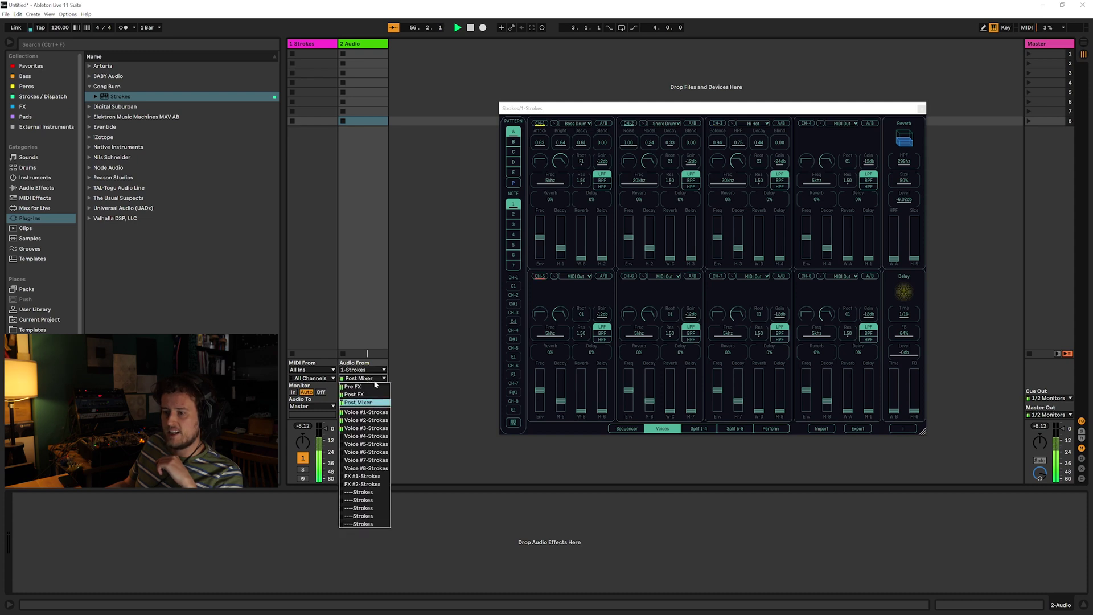
click(366, 412)
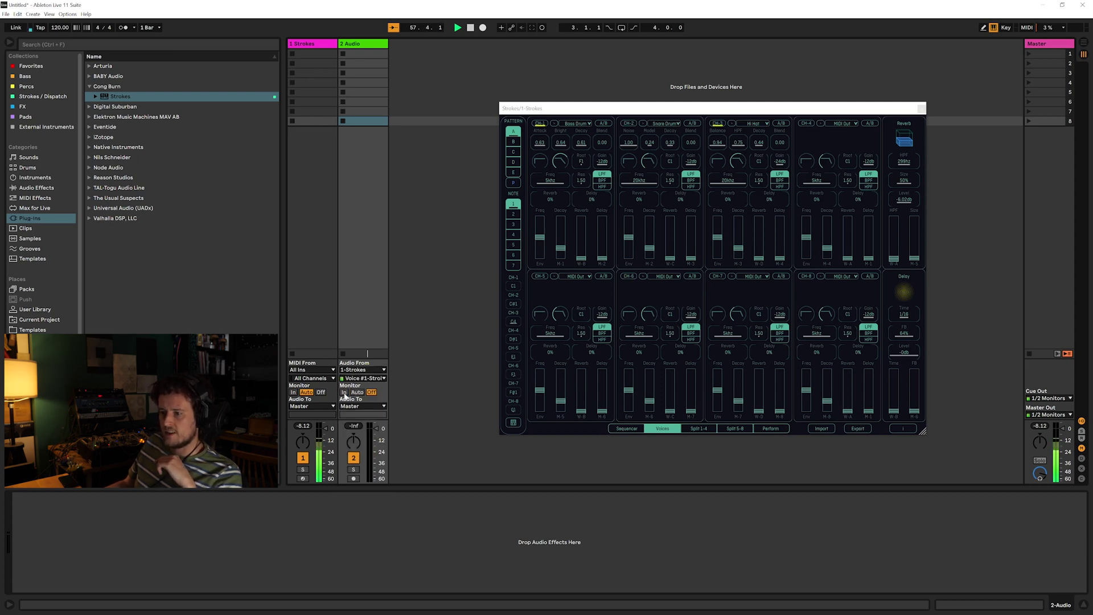
Add a second audio track that takes its input from 1-Strokes, Voice #2, with monitoring set to In.
right_click(416, 318)
click(436, 323)
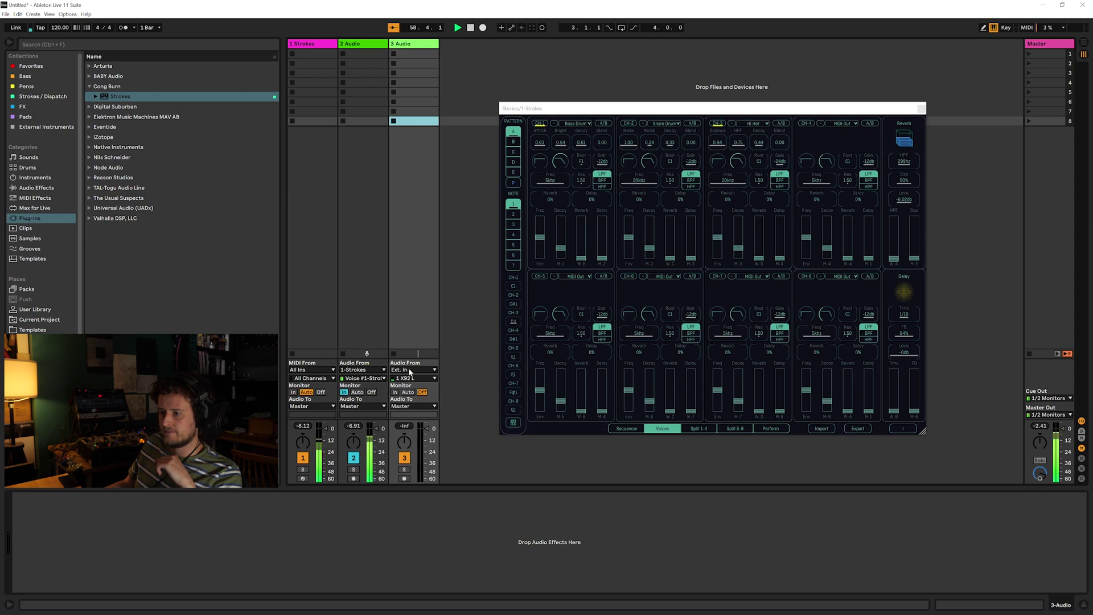
click(409, 369)
click(411, 406)
click(415, 378)
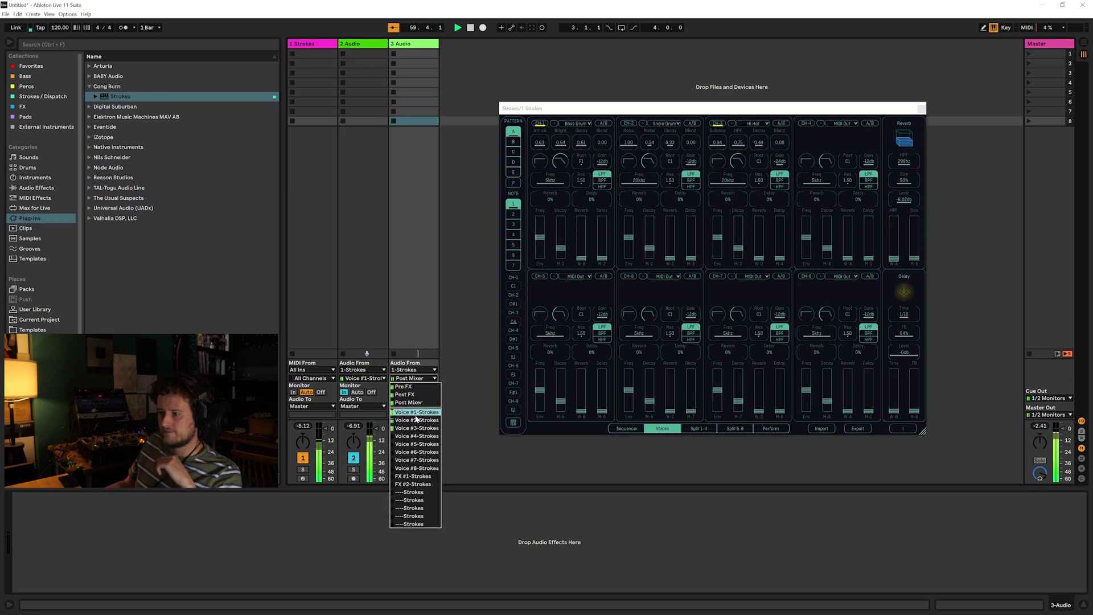
click(416, 420)
Add a third audio track that takes its input from 1-Strokes, Voice #3, with monitoring set to In.
right_click(467, 318)
click(487, 323)
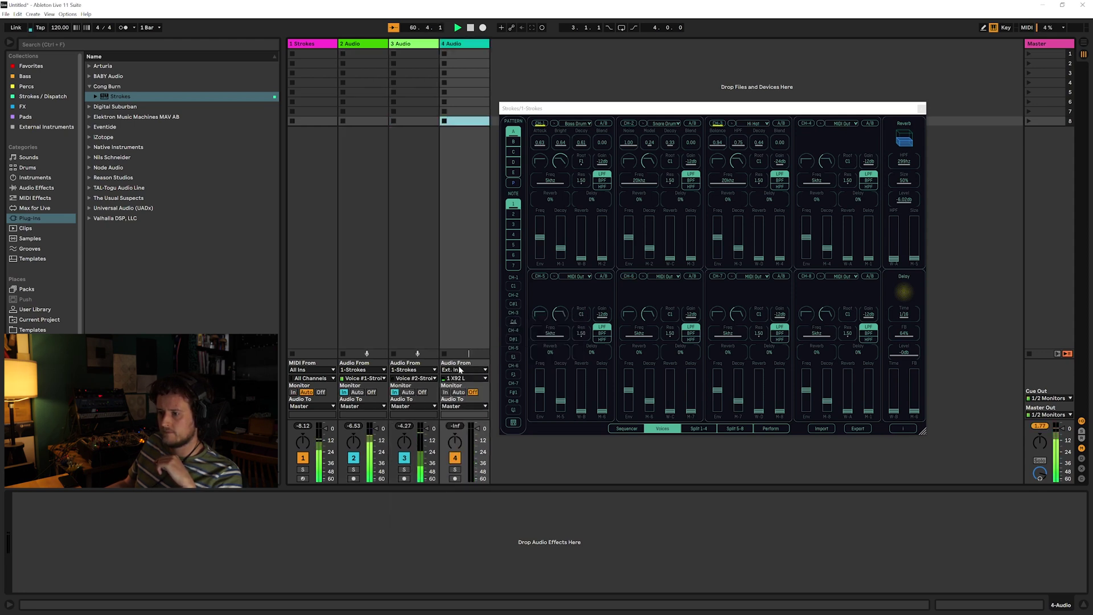
click(458, 379)
click(461, 370)
click(463, 404)
click(460, 378)
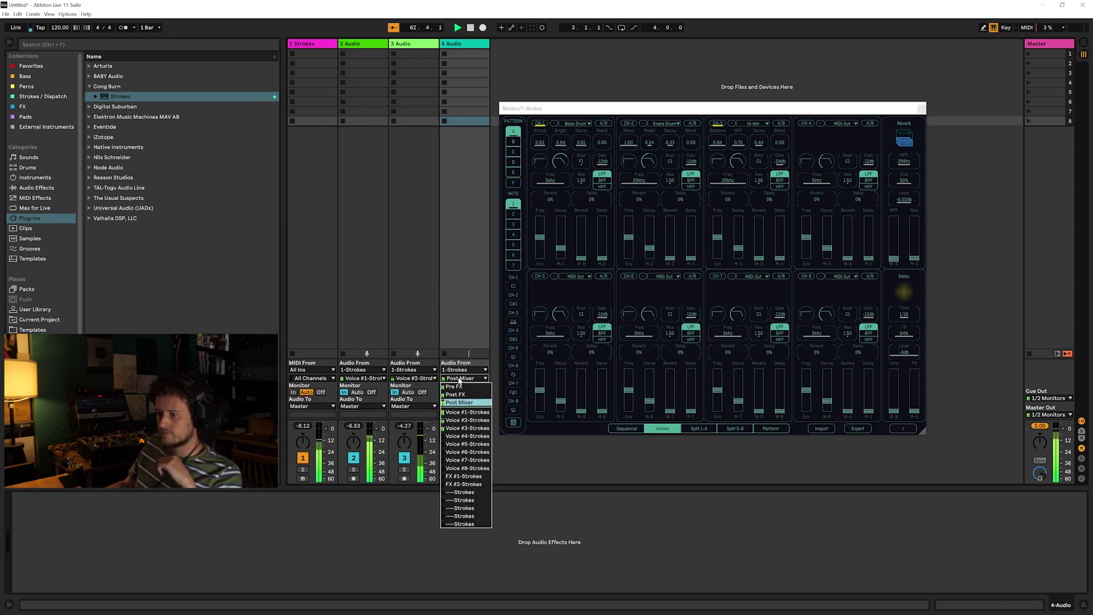
click(449, 392)
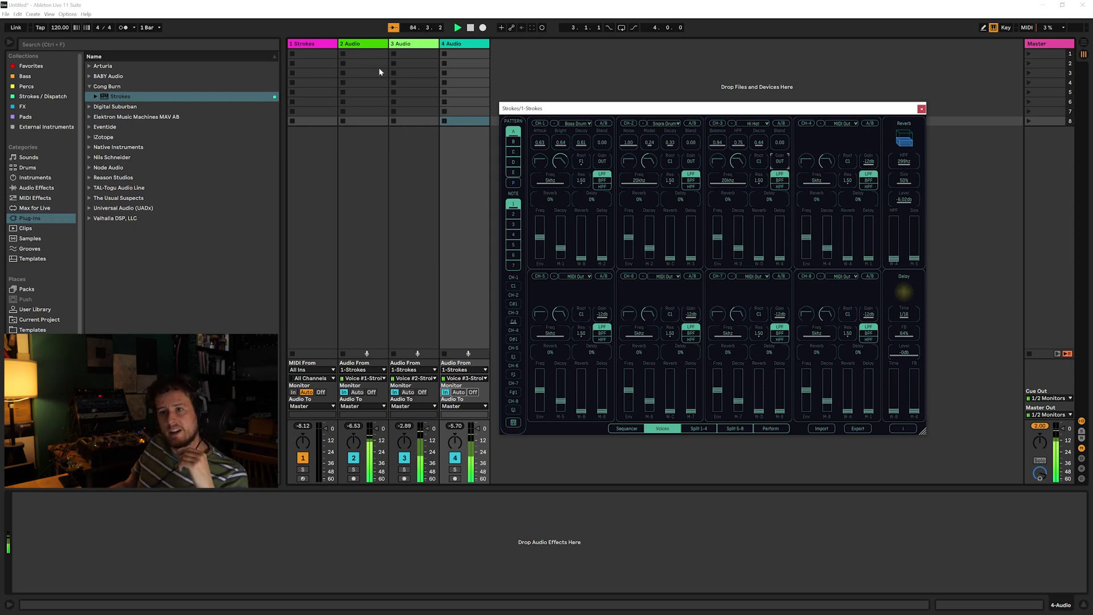
Add the Strokes Multi Bus set from the Strokes / Dispatch collection to the session and go through its tracks.
click(56, 97)
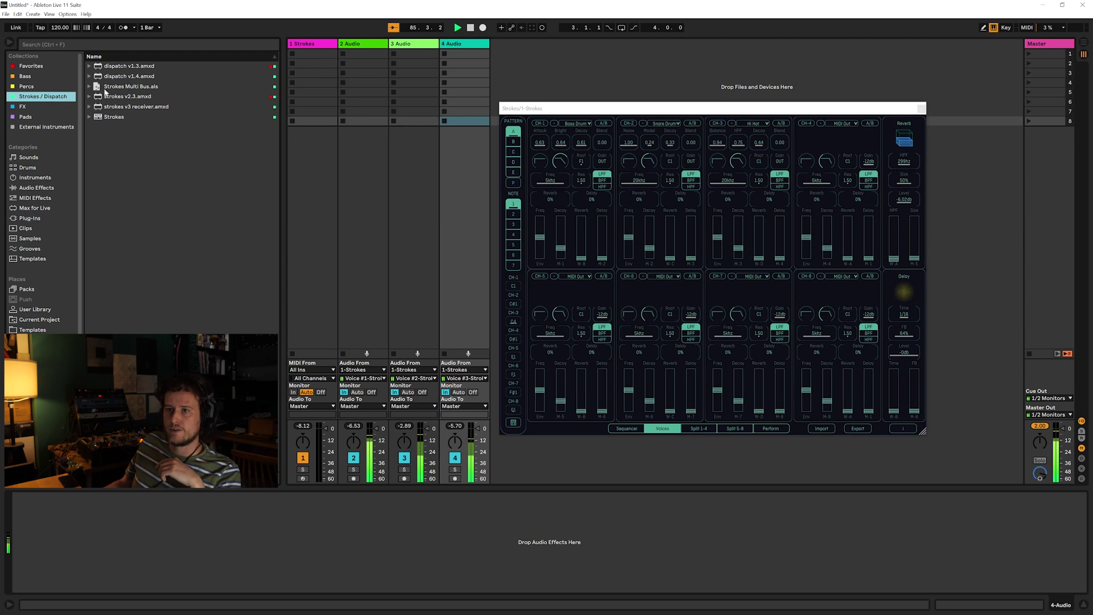
mouse_move(98, 87)
mouse_down()
mouse_move(457, 69)
mouse_move(504, 52)
mouse_up()
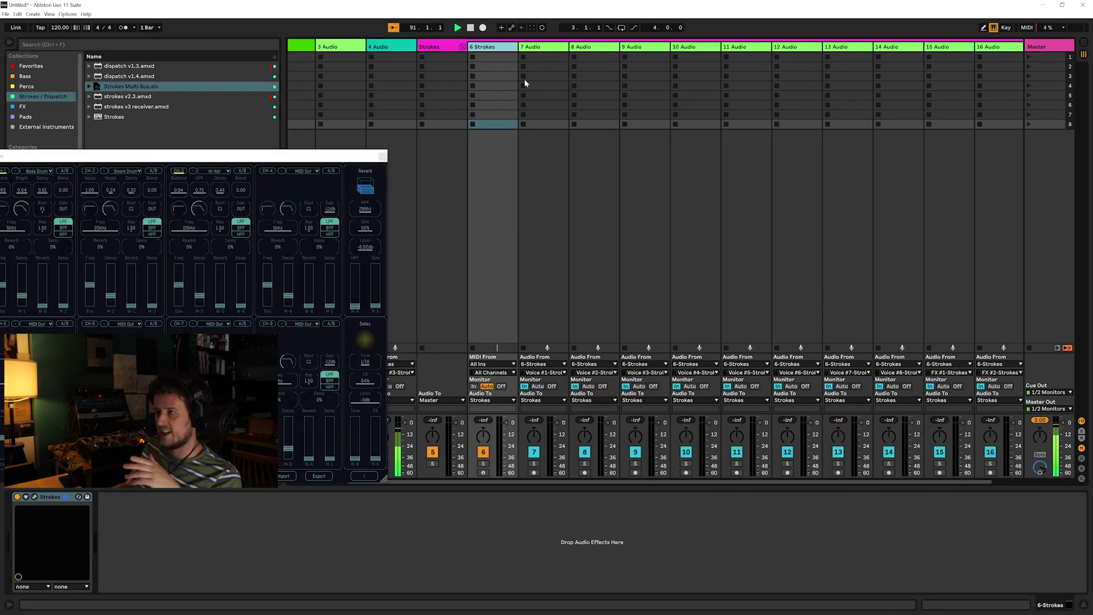
click(532, 47)
click(441, 47)
click(594, 46)
click(647, 47)
click(692, 57)
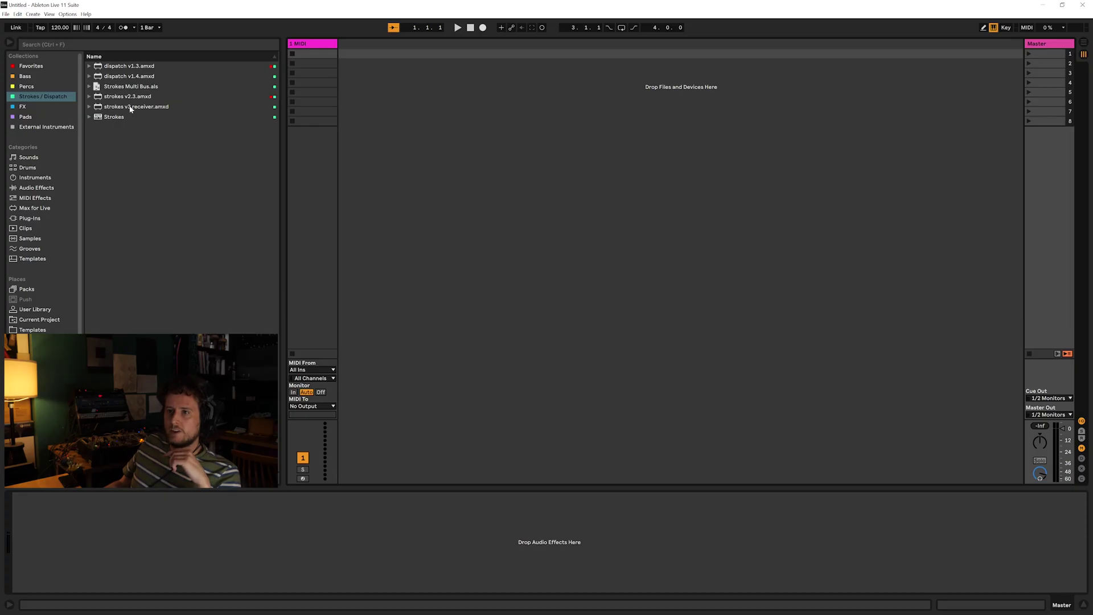
Load Strokes on the MIDI track of the new set and add a second MIDI track with the strokes v3 receiver.
double_click(117, 117)
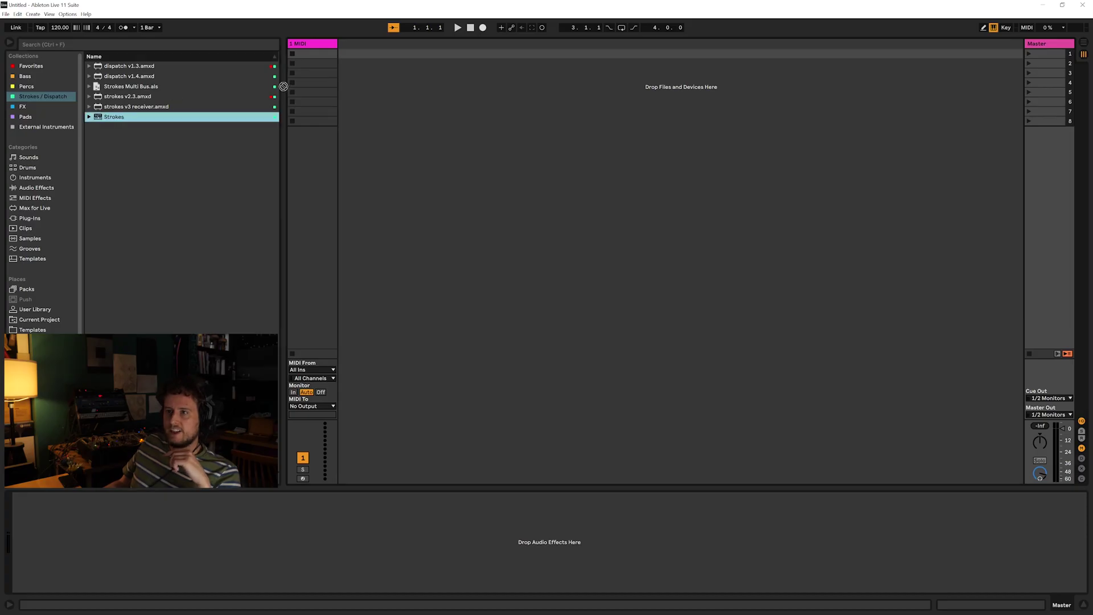
right_click(407, 105)
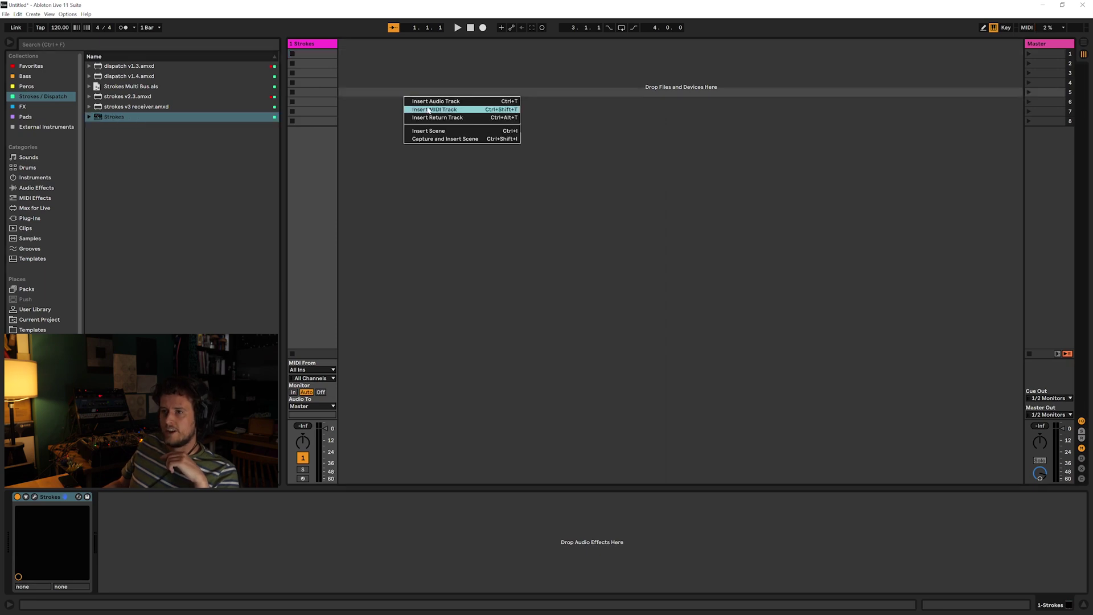
click(429, 109)
drag(141, 109, 351, 96)
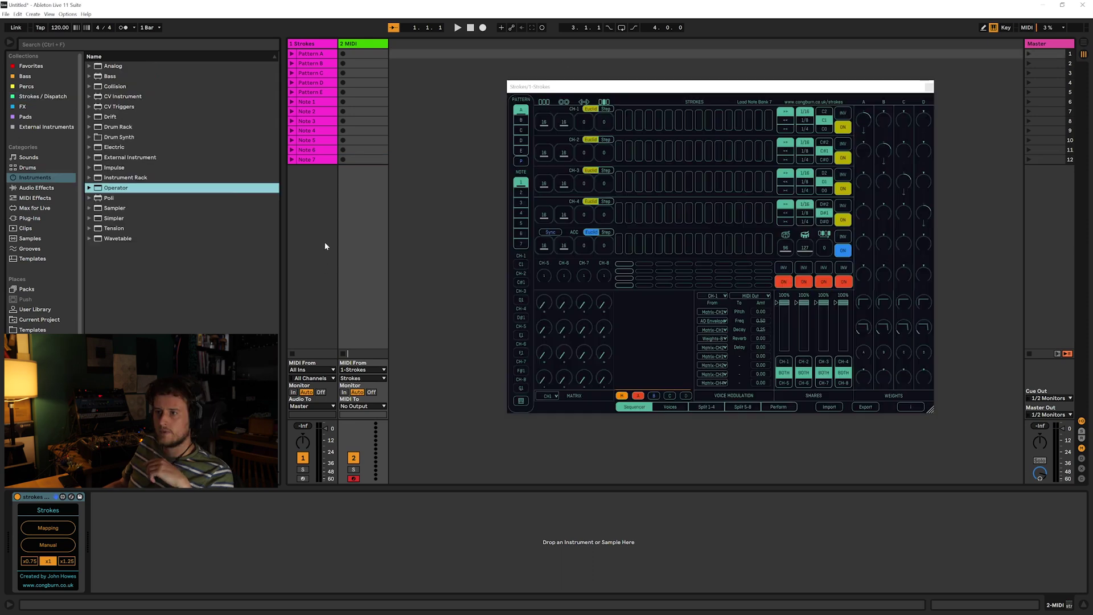
Load Operator after the Strokes receiver on the second MIDI track and start playback.
click(316, 253)
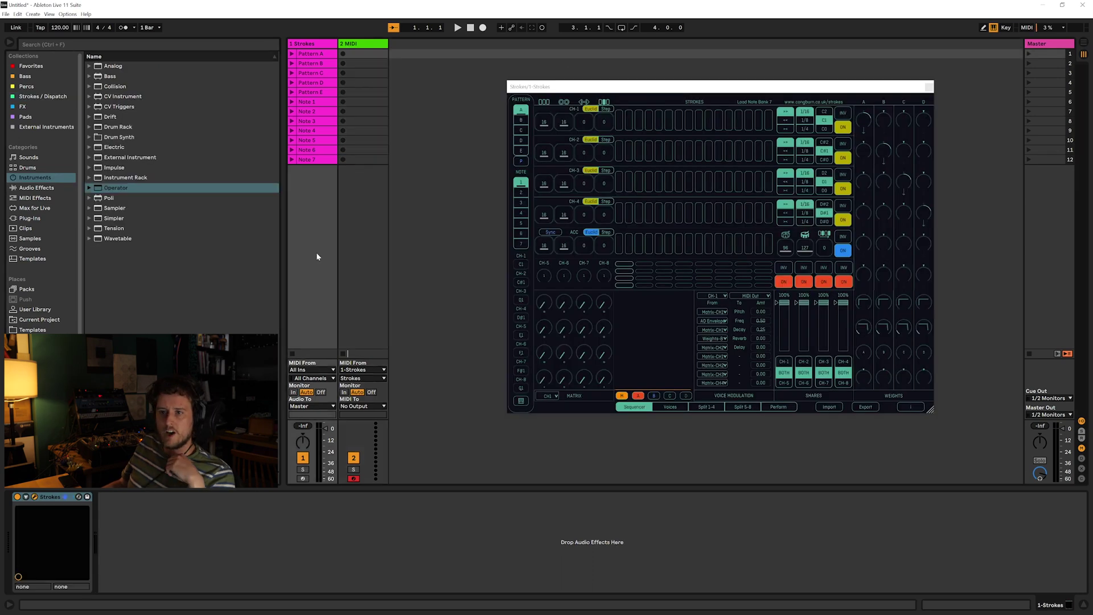
click(375, 219)
drag(115, 192, 183, 513)
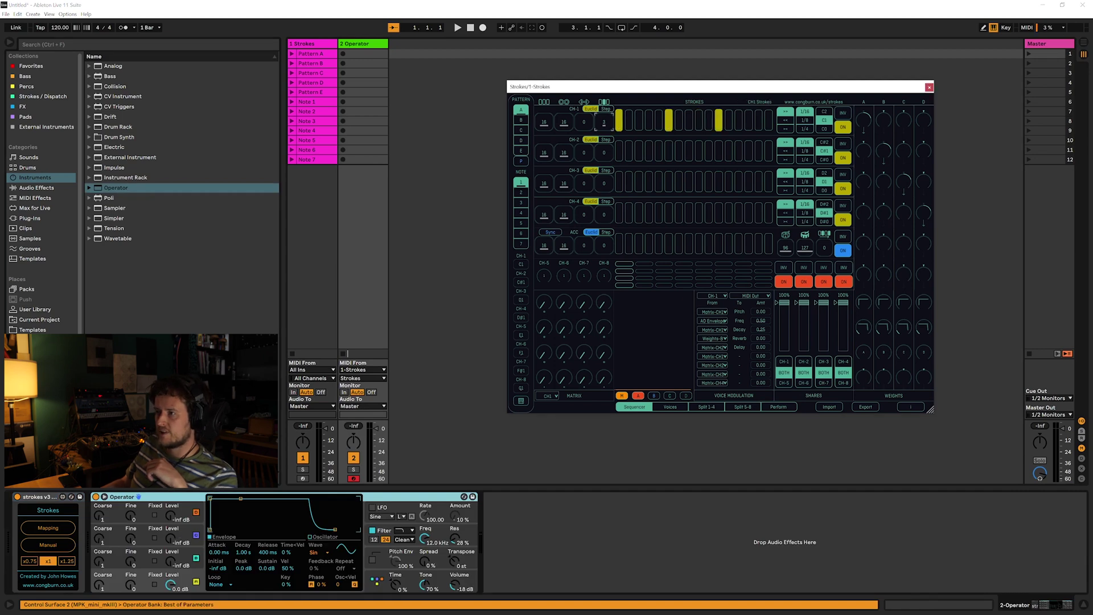
click(459, 28)
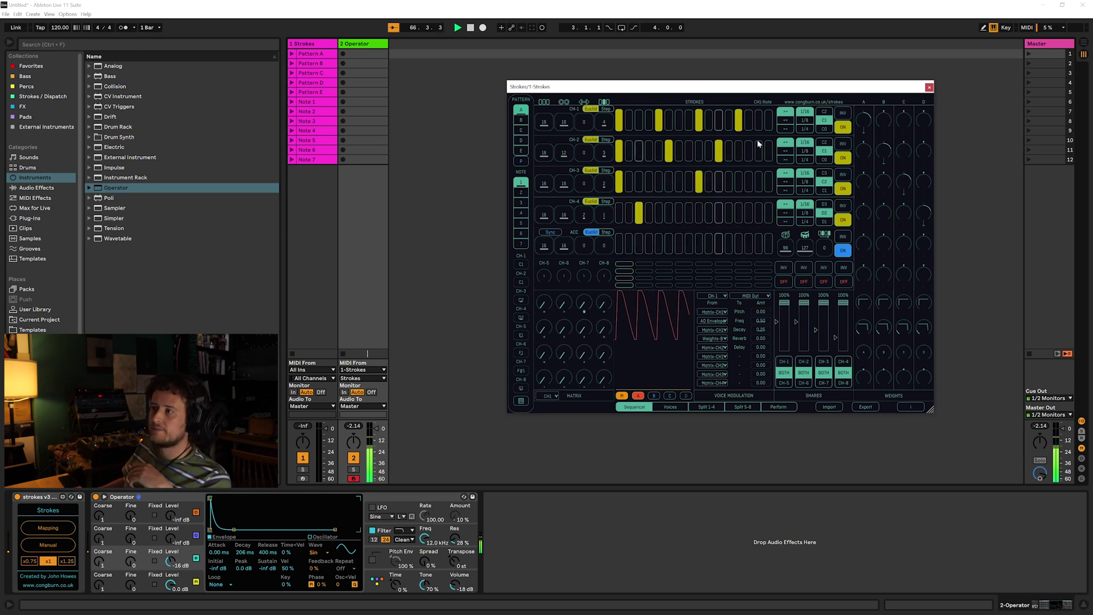
Open the Strokes receiver's mapping window, arrange it below the plug-in window and scale it to x1.25.
drag(726, 88, 715, 3)
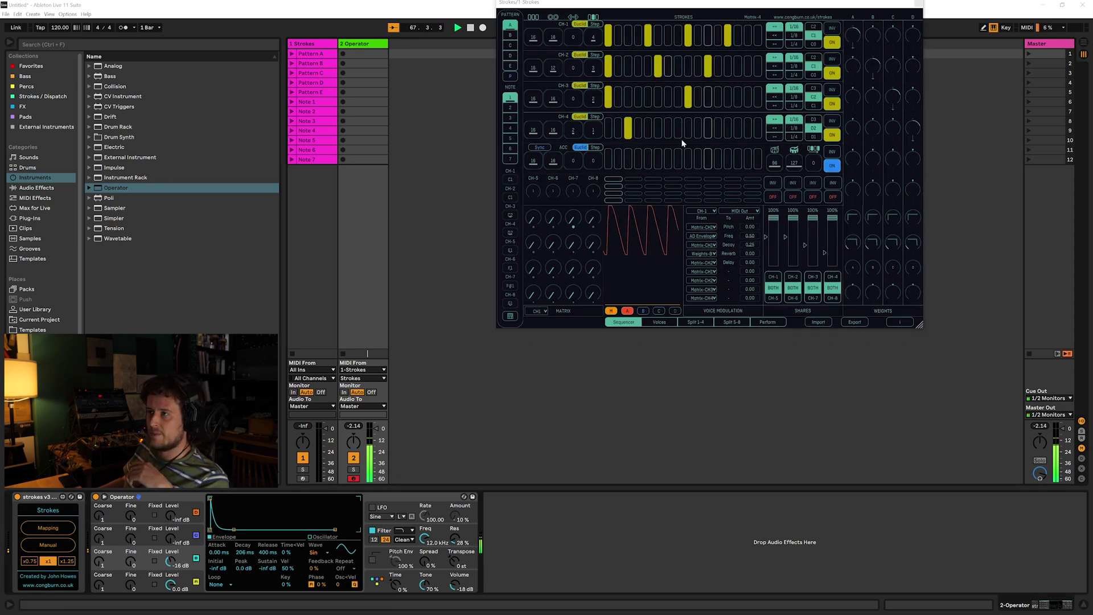
drag(645, 4, 629, 21)
click(48, 528)
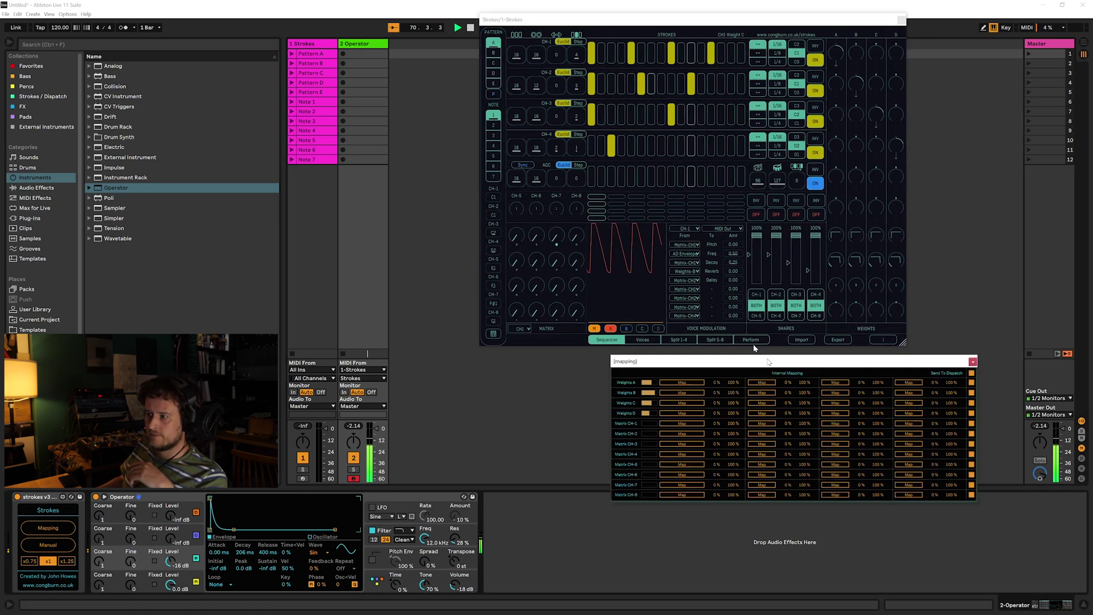
drag(768, 362, 726, 370)
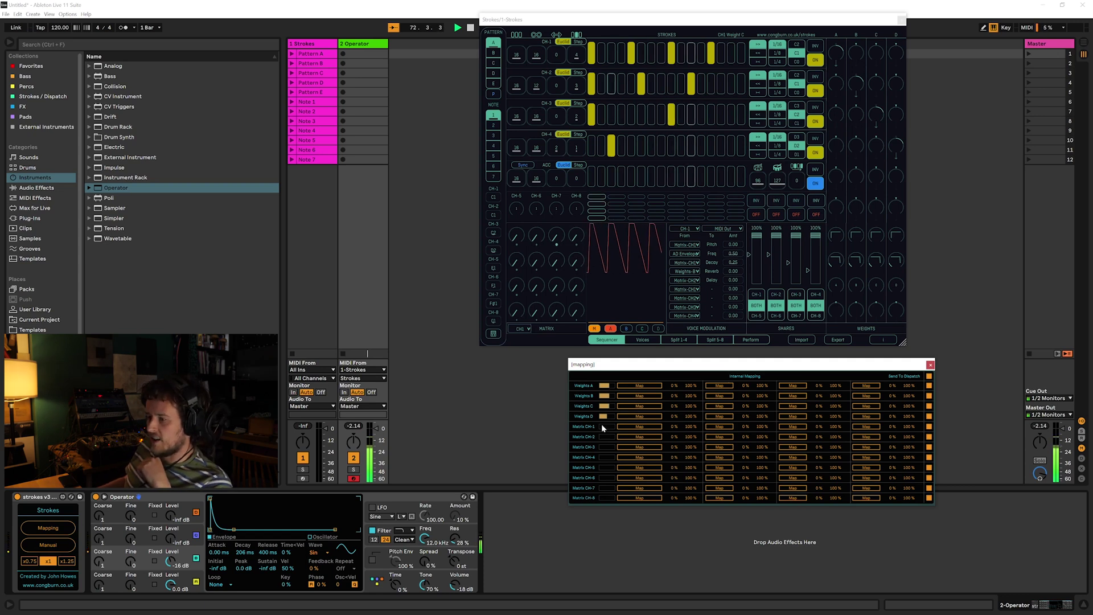
click(66, 561)
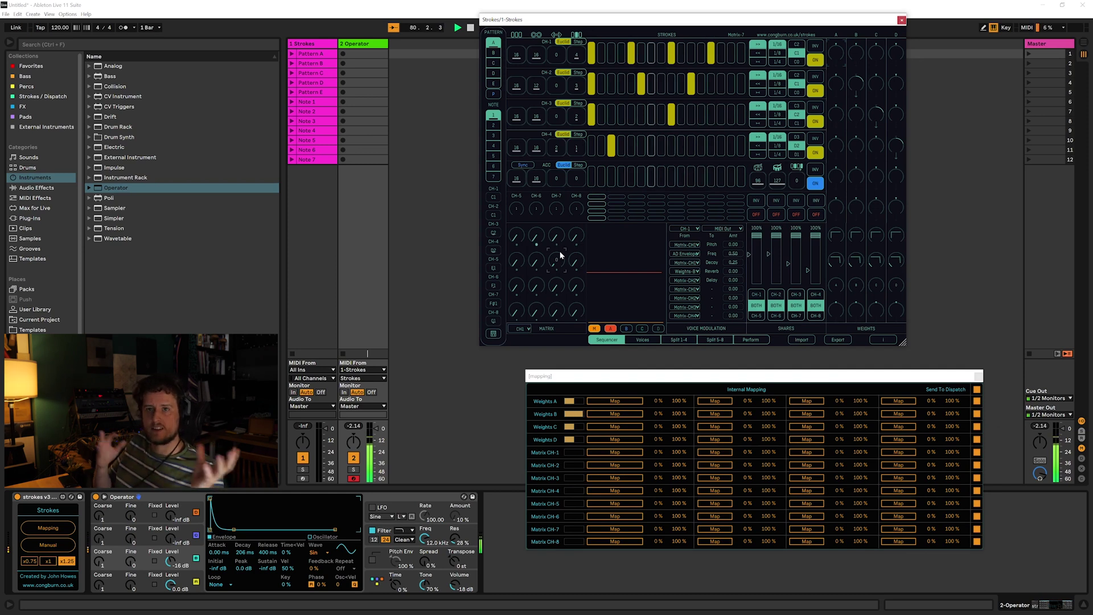
Raise several knobs across the rows of the Strokes modulation matrix to different amounts.
drag(536, 236, 537, 200)
drag(577, 236, 576, 232)
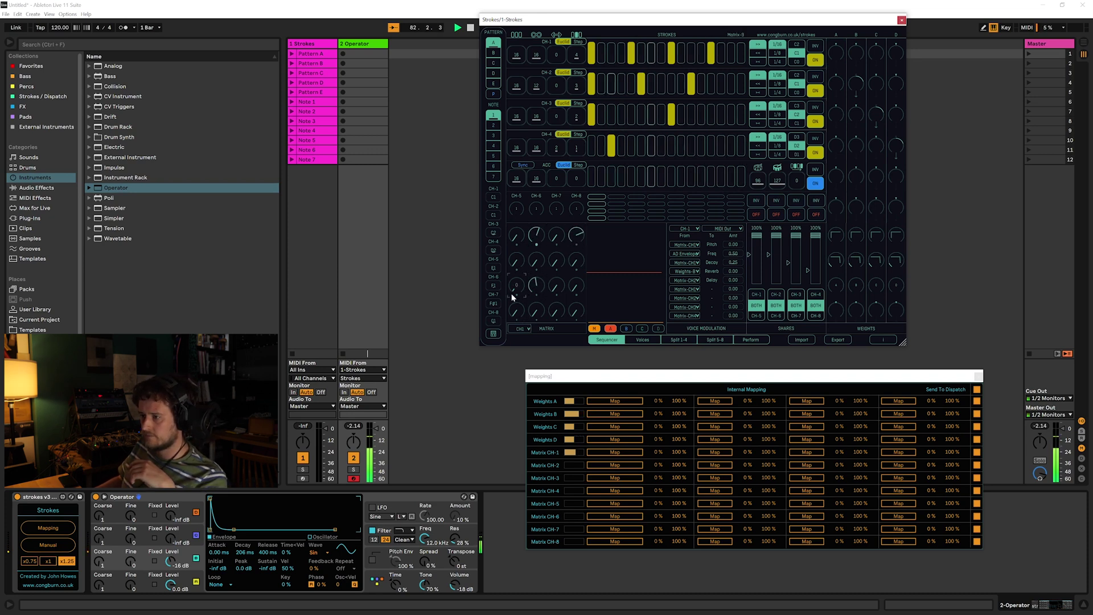
drag(541, 259, 541, 228)
drag(559, 319, 518, 279)
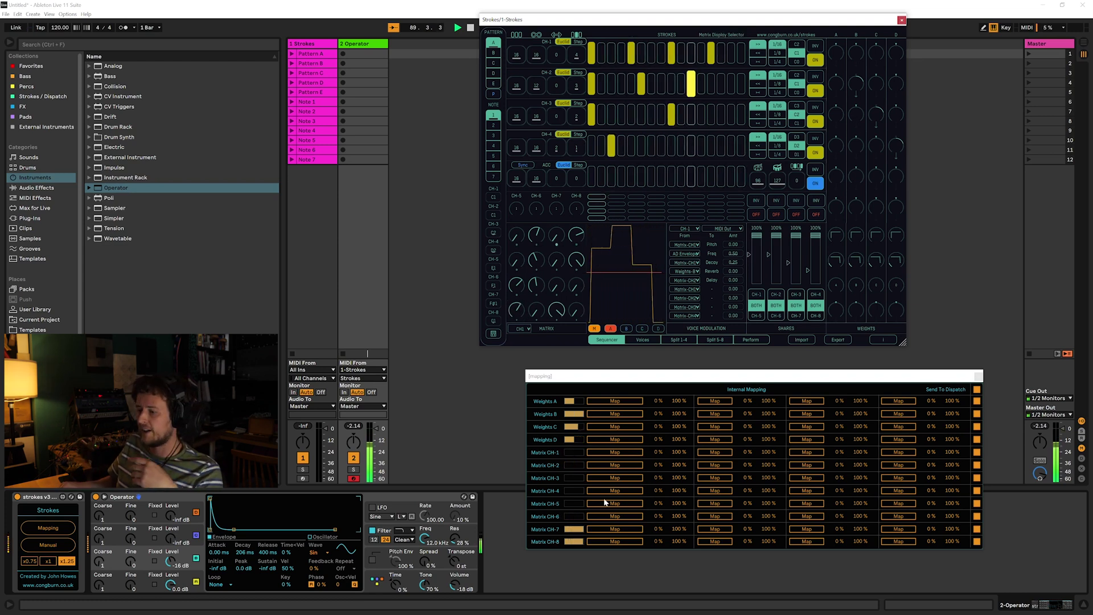
Map Matrix CH-1 to Operator's Osc-B Level with a 78 % maximum, and Matrix CH-2 to Operator's Time.
click(605, 452)
click(174, 571)
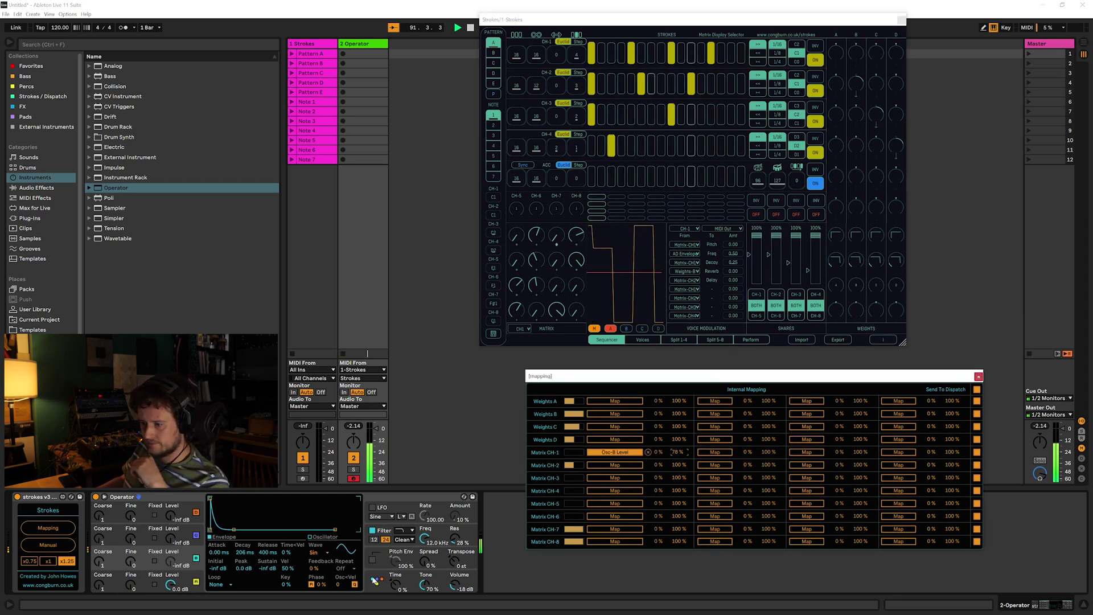
click(615, 465)
click(395, 584)
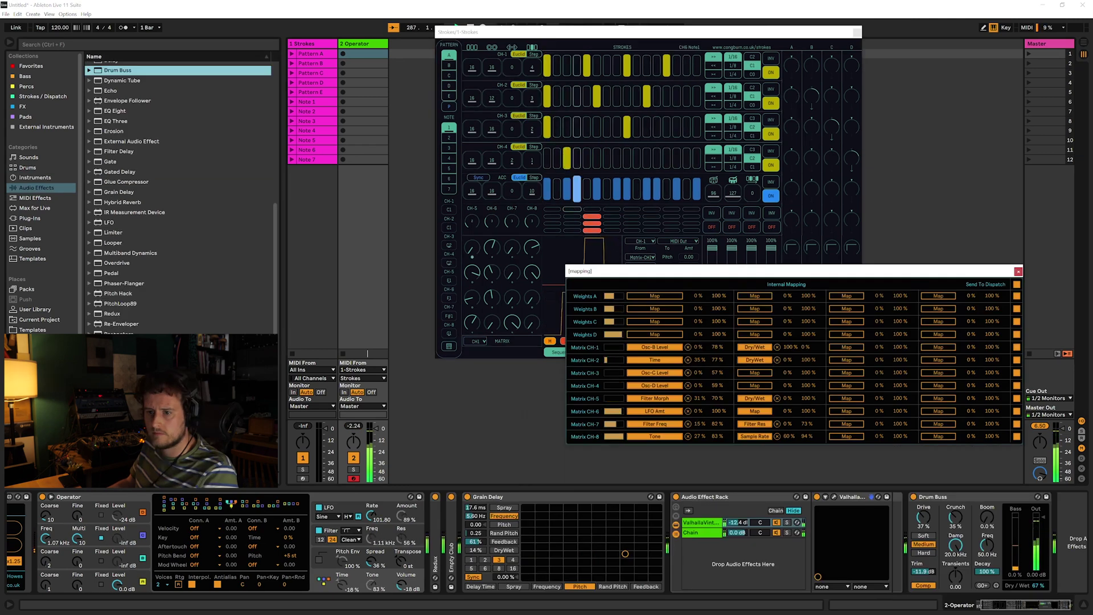
Insert a Shifter before the Valhalla reverb in the rack, pitch it up 12 st and set its chain volume to -2.0 dB.
click(746, 487)
click(815, 540)
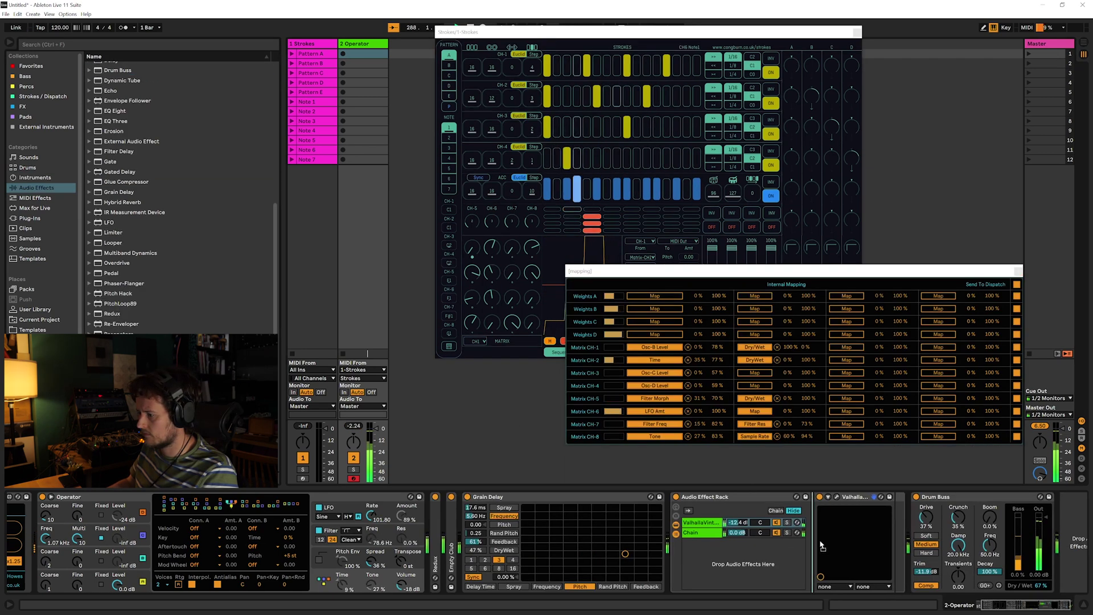
key(ctrl+v)
drag(827, 520, 827, 492)
mouse_move(733, 522)
mouse_down()
mouse_move(742, 559)
mouse_move(736, 514)
mouse_up()
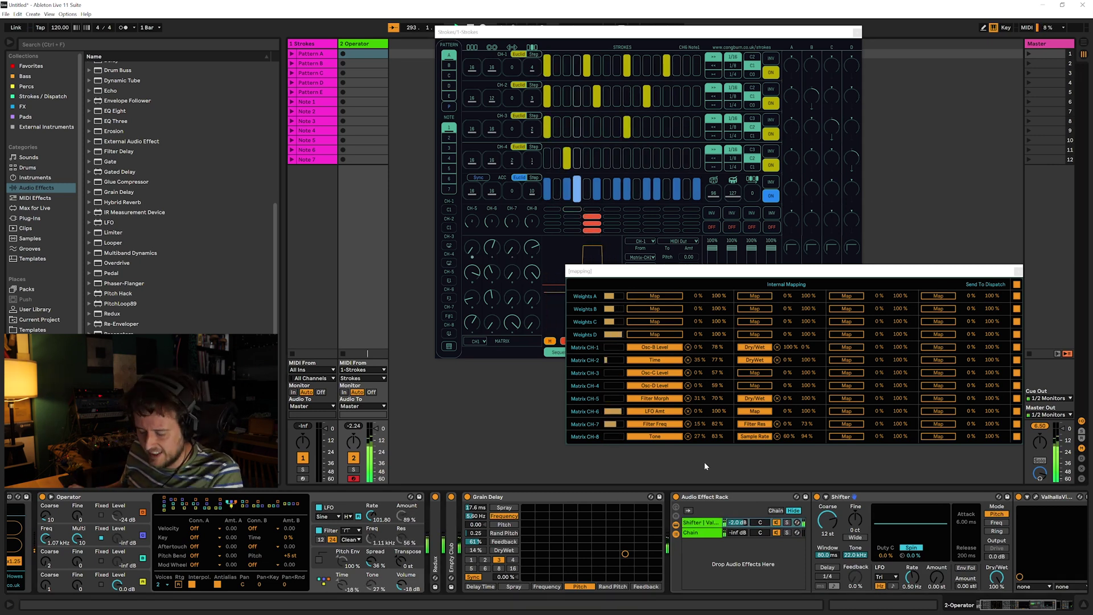
Map Matrix CH-3 to the Shifter's Dry/Wet and rebalance the volumes of the rack's two chains.
click(761, 373)
click(997, 577)
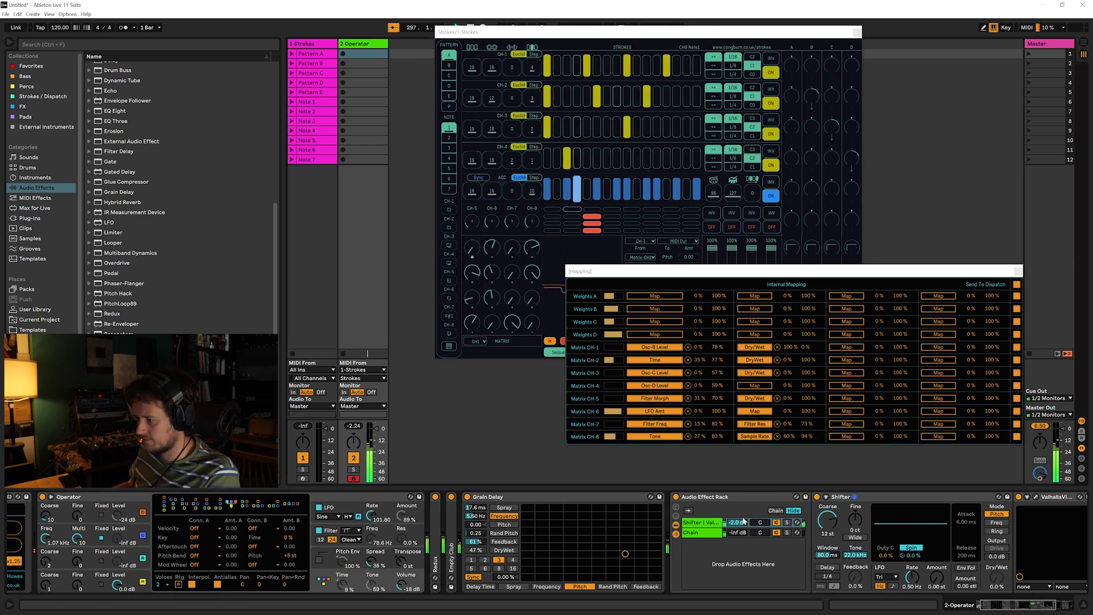
click(737, 534)
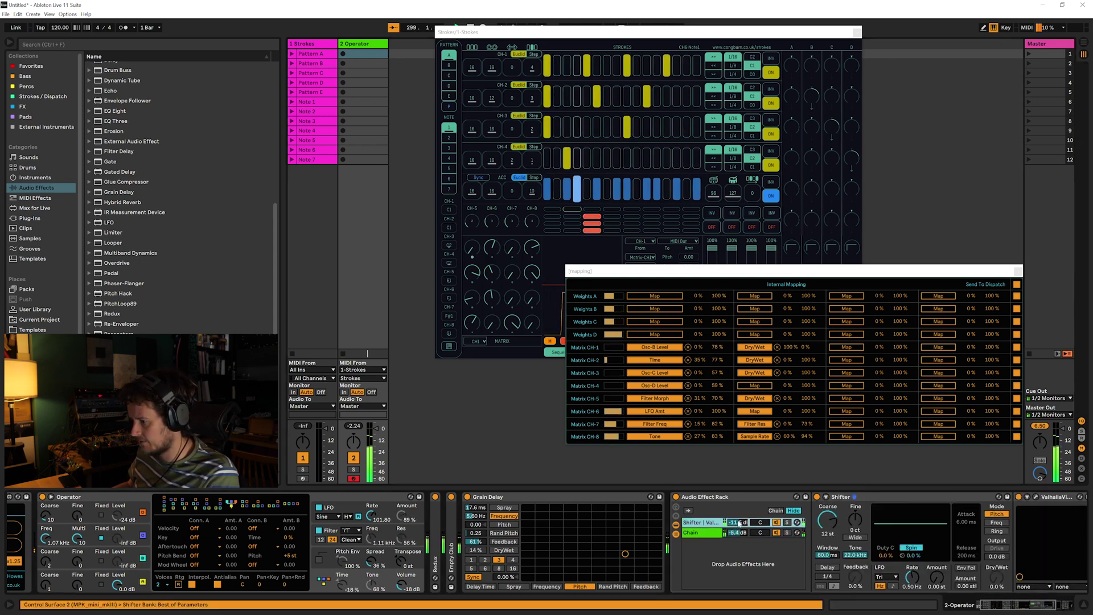
drag(737, 523, 738, 516)
click(766, 478)
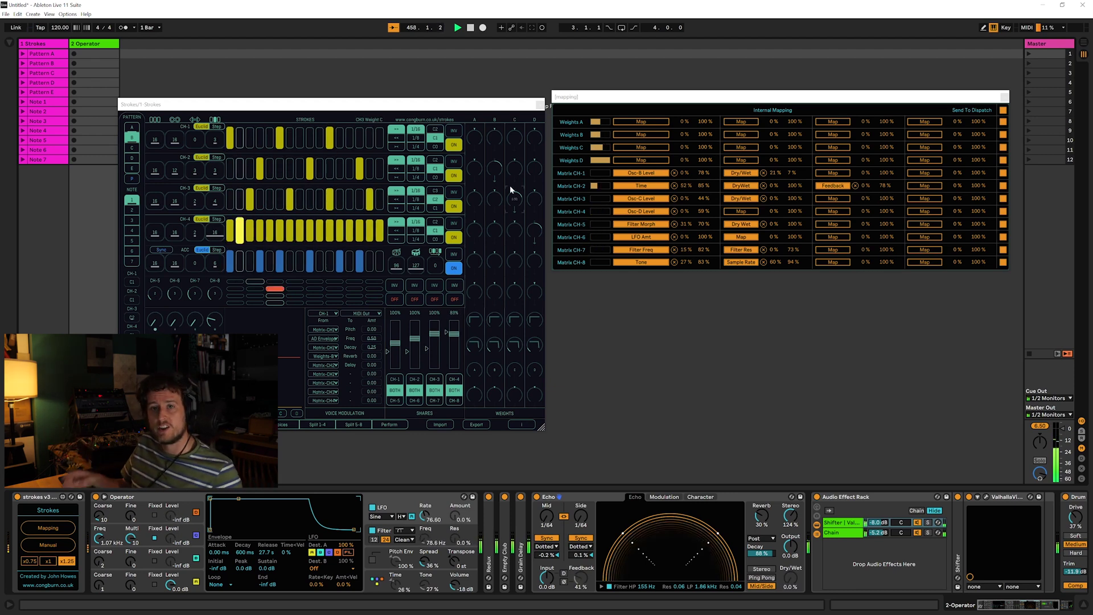
Load pattern A in the Strokes sequencer and raise the strokes values of CH-1 and CH-2.
click(133, 127)
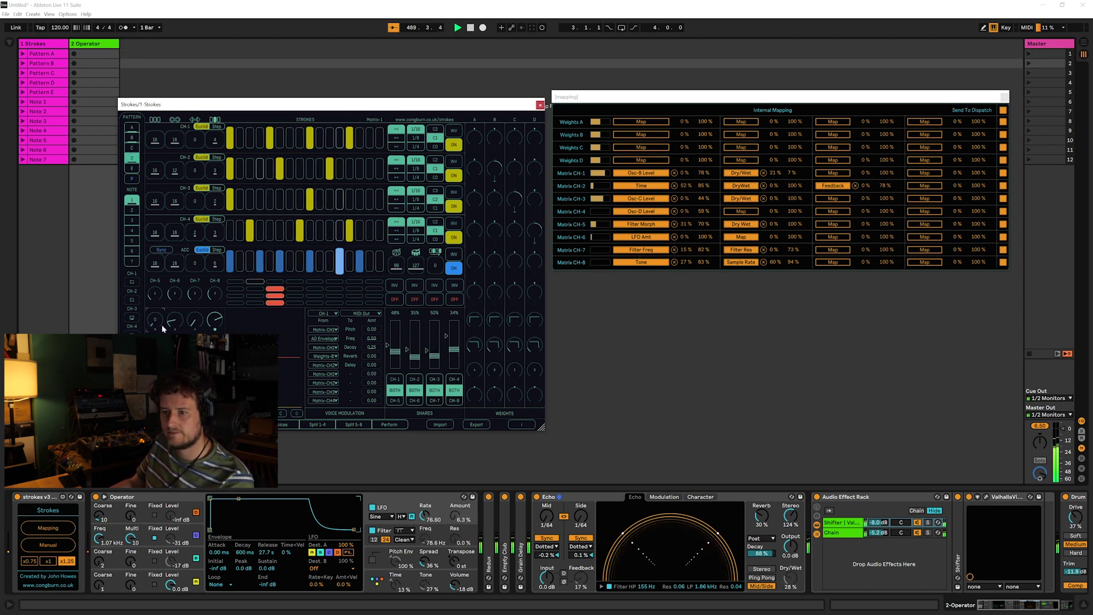
drag(216, 138, 216, 116)
mouse_move(215, 170)
mouse_down()
mouse_move(215, 142)
mouse_move(214, 177)
mouse_move(214, 161)
mouse_up()
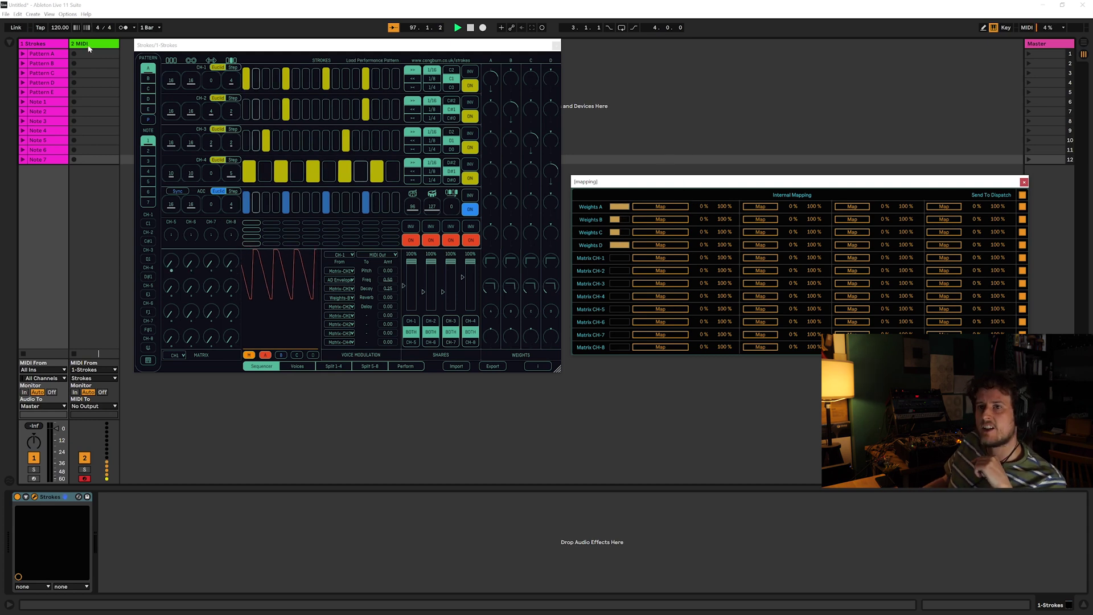
Add an empty Drum Rack after the Strokes receiver on the second track and place an Instrument Rack on its C1 pad.
click(94, 160)
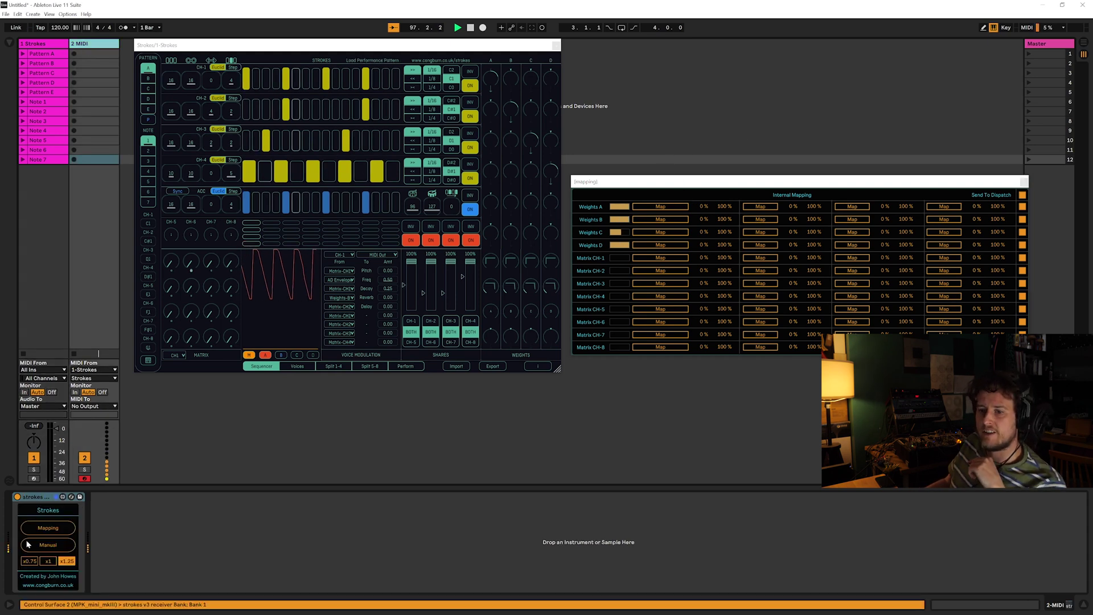
click(9, 43)
drag(273, 46, 439, 41)
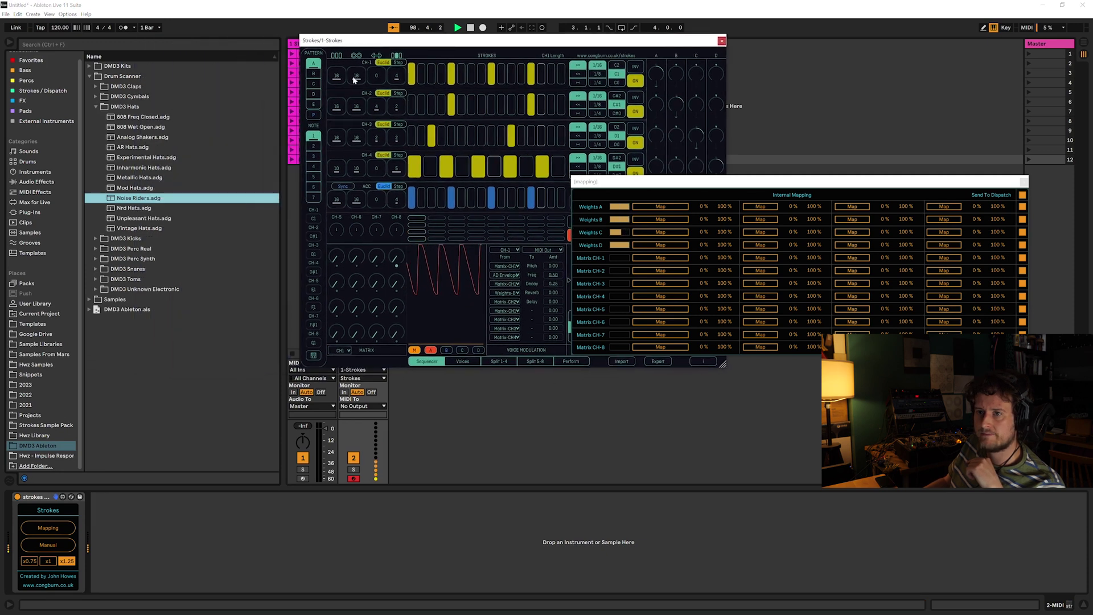
click(43, 160)
drag(123, 80, 224, 547)
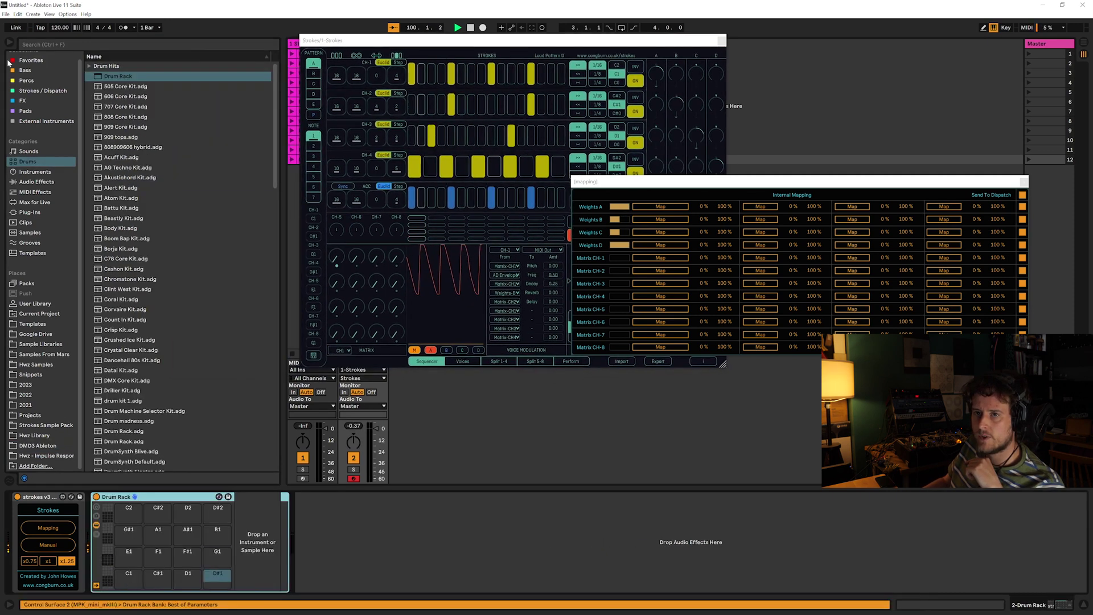
key(ctrl+alt+b)
click(96, 585)
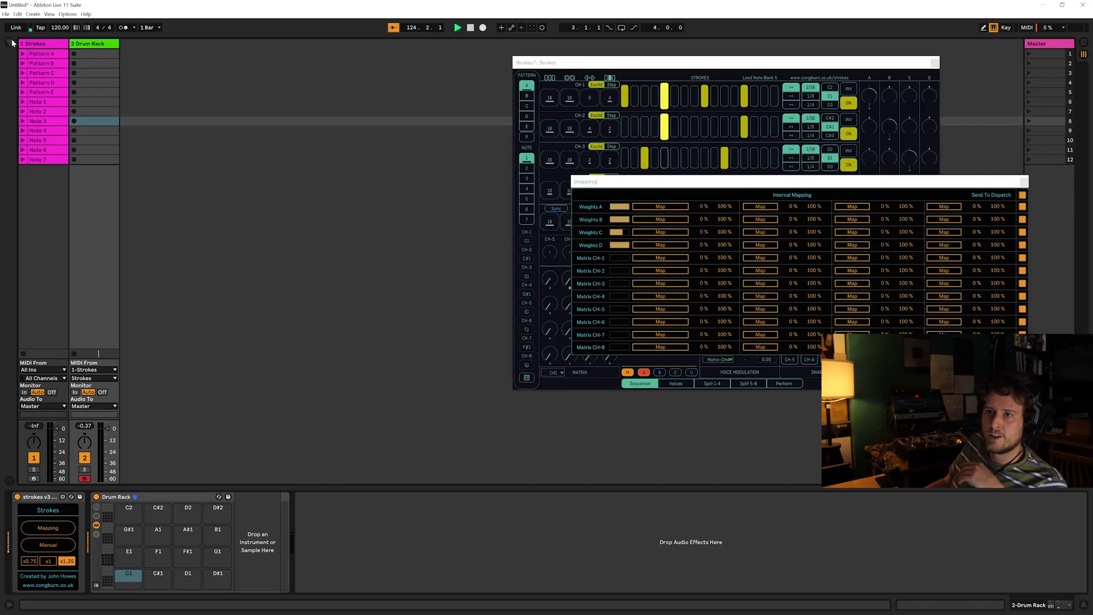
click(11, 42)
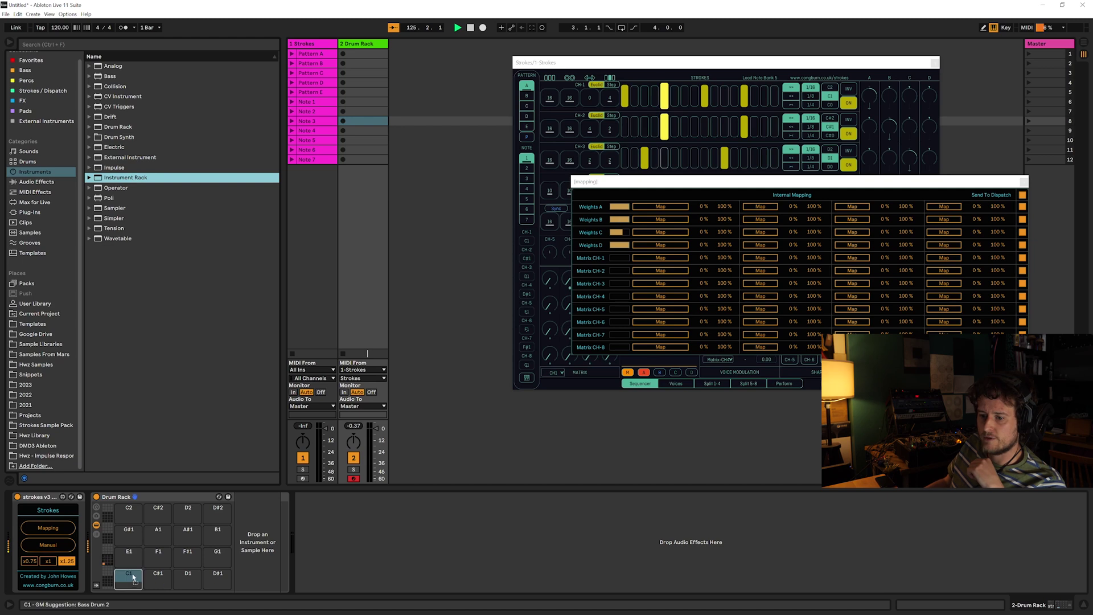
drag(132, 578, 133, 578)
Insert a third MIDI track and take its MIDI from 2-Drum Rack, using Drum Rack | Instrument Rack | Post FX.
right_click(450, 129)
click(478, 142)
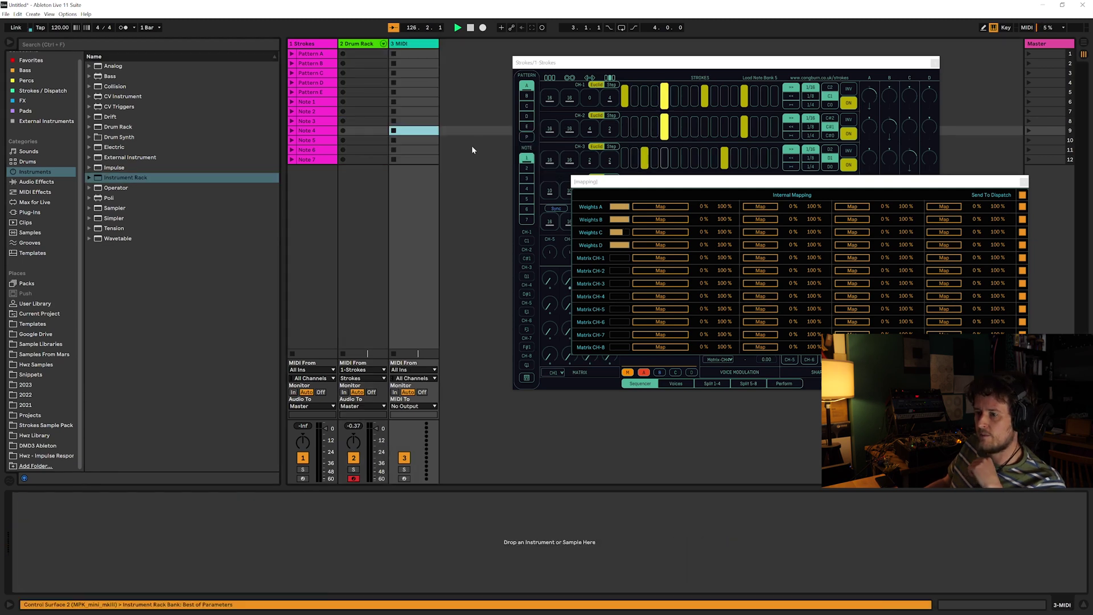
click(422, 371)
click(414, 401)
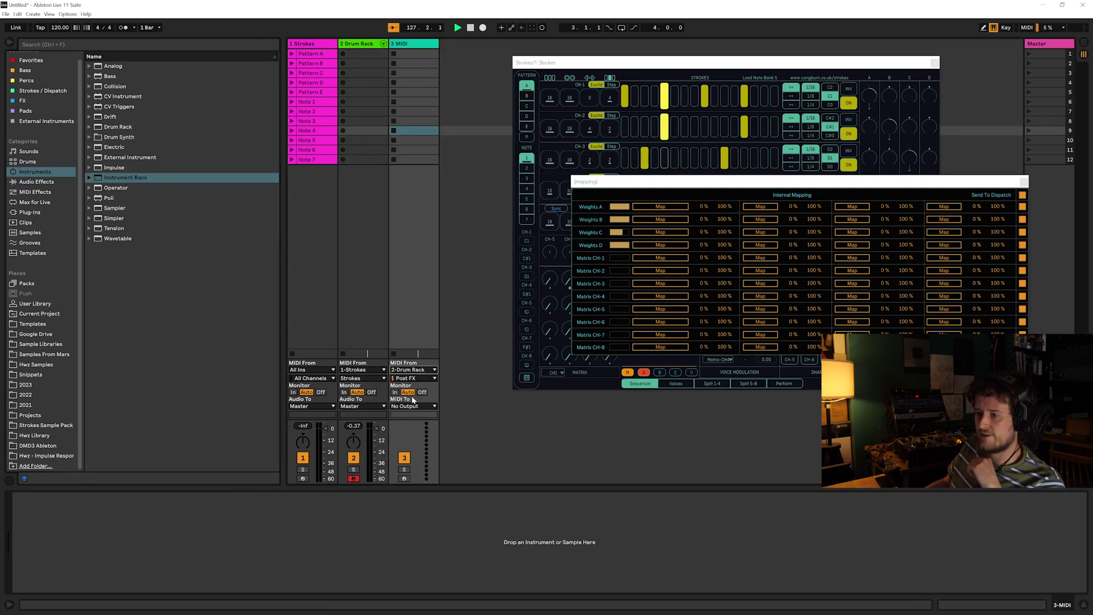
click(426, 380)
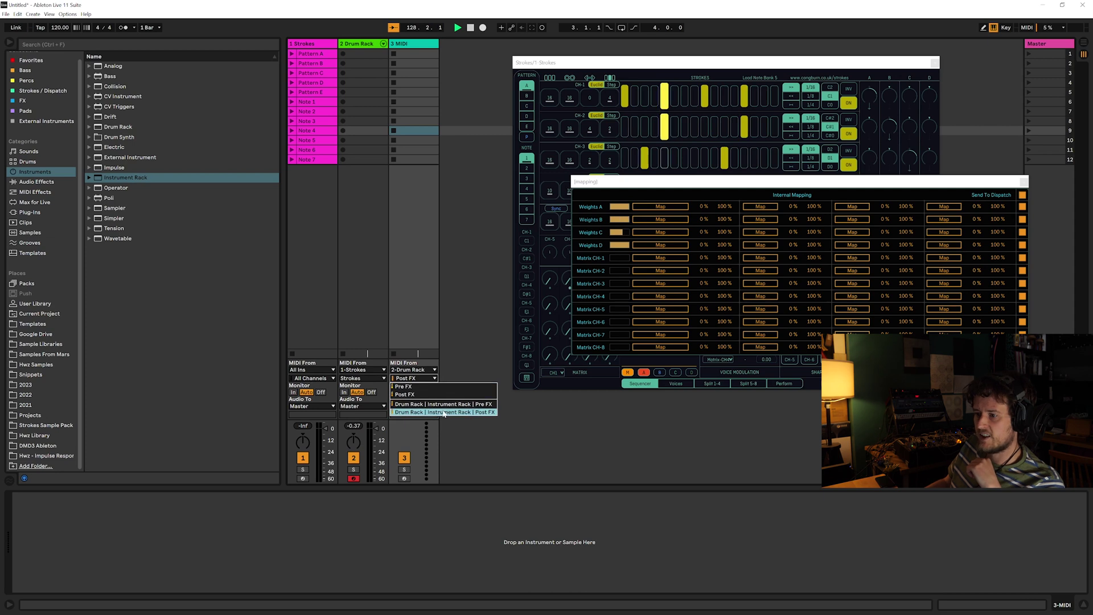
click(444, 412)
Name the Drum Rack's C1 pad "lead" and load Operator on the third track with input monitoring set to In.
click(359, 44)
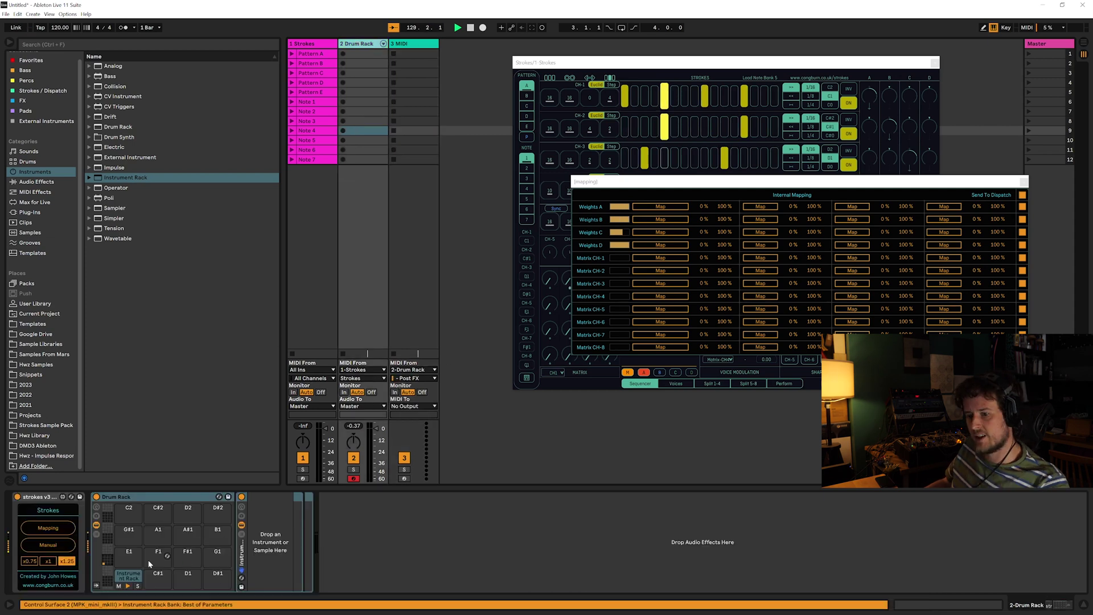
click(127, 576)
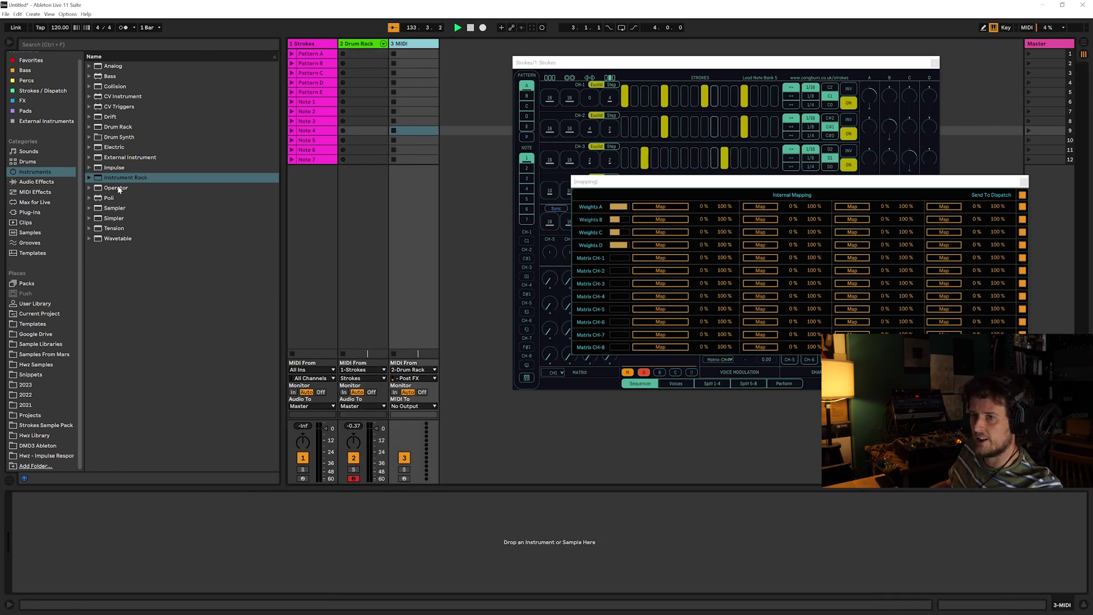
double_click(119, 188)
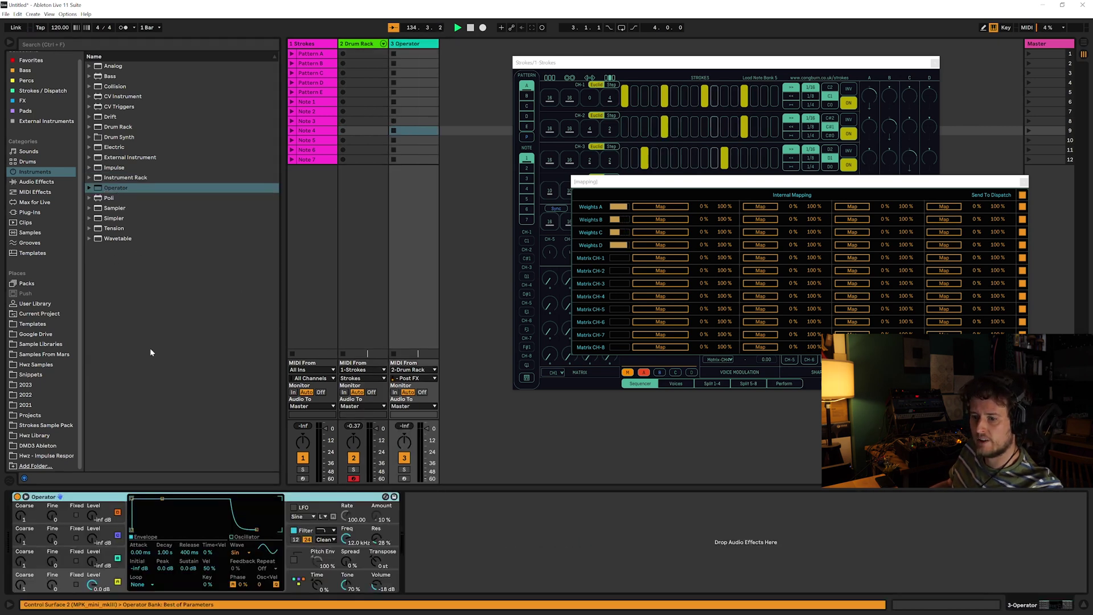
click(395, 392)
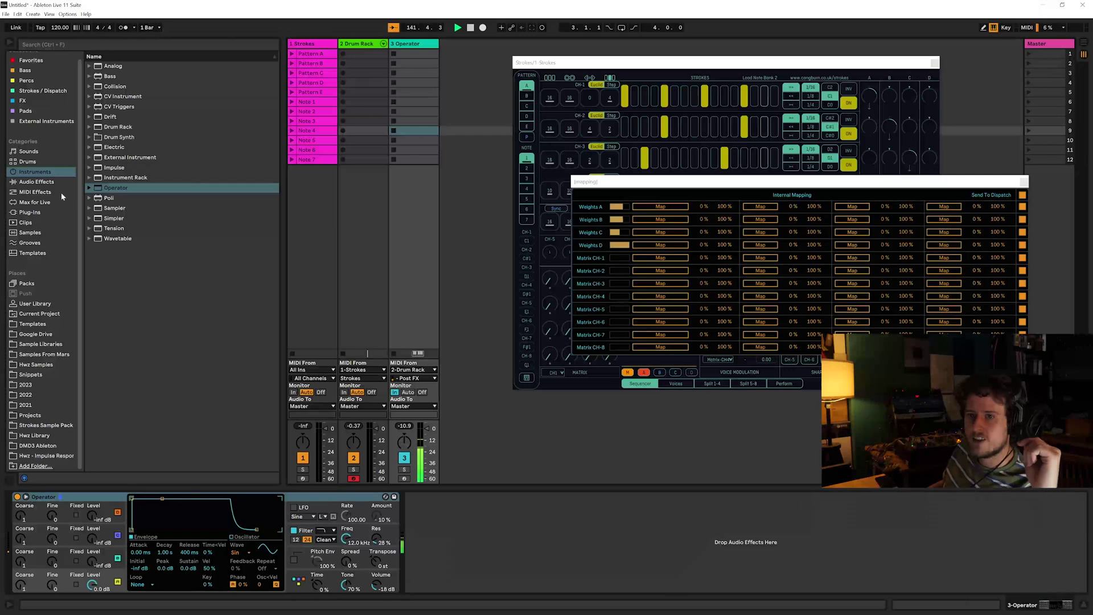
Insert the Mixolydian Mode Scale preset before Operator on the third track, with a Pitch effect ahead of it.
click(50, 193)
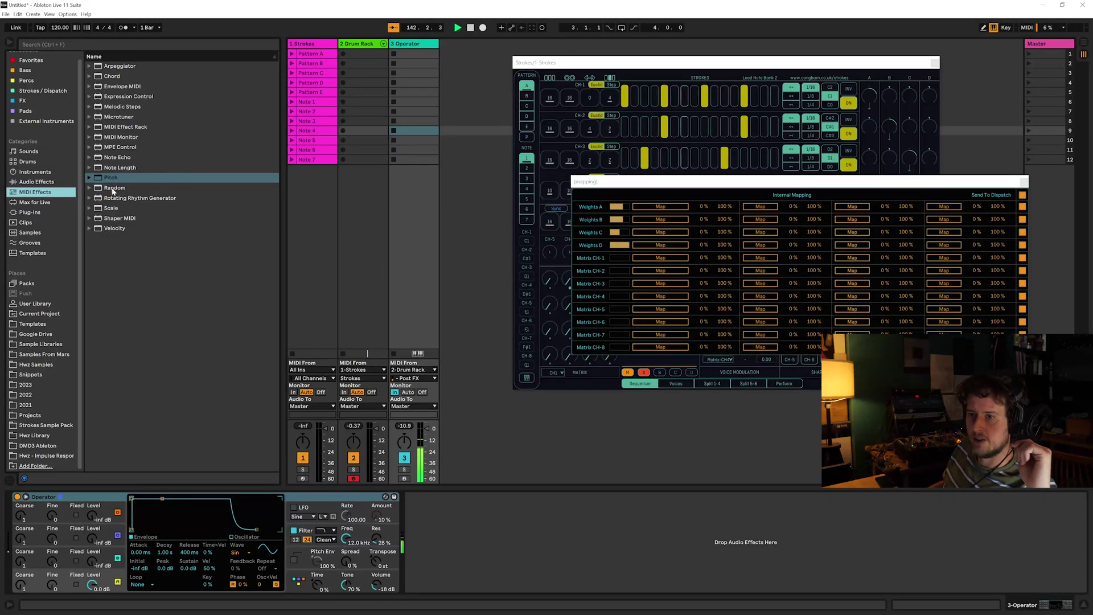
click(89, 208)
scroll(166, 313, down, 5)
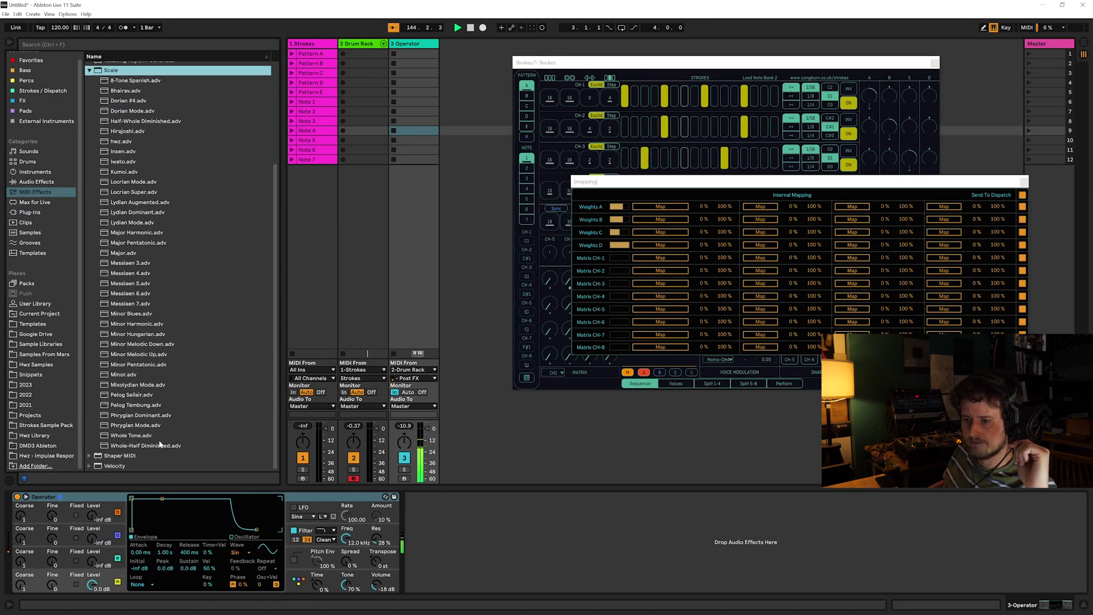
double_click(149, 388)
click(89, 71)
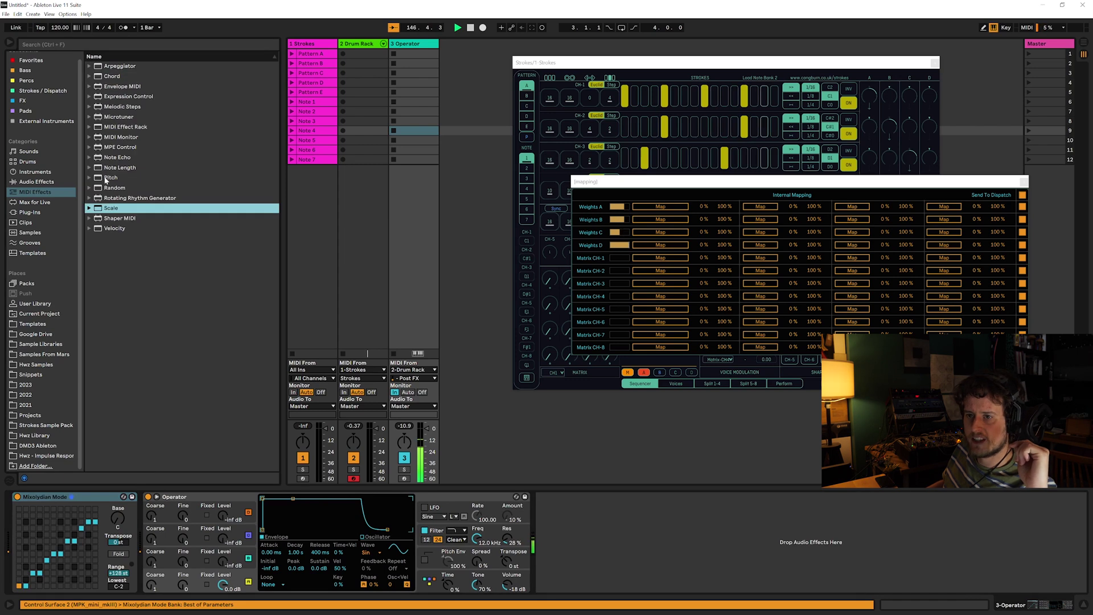
double_click(108, 179)
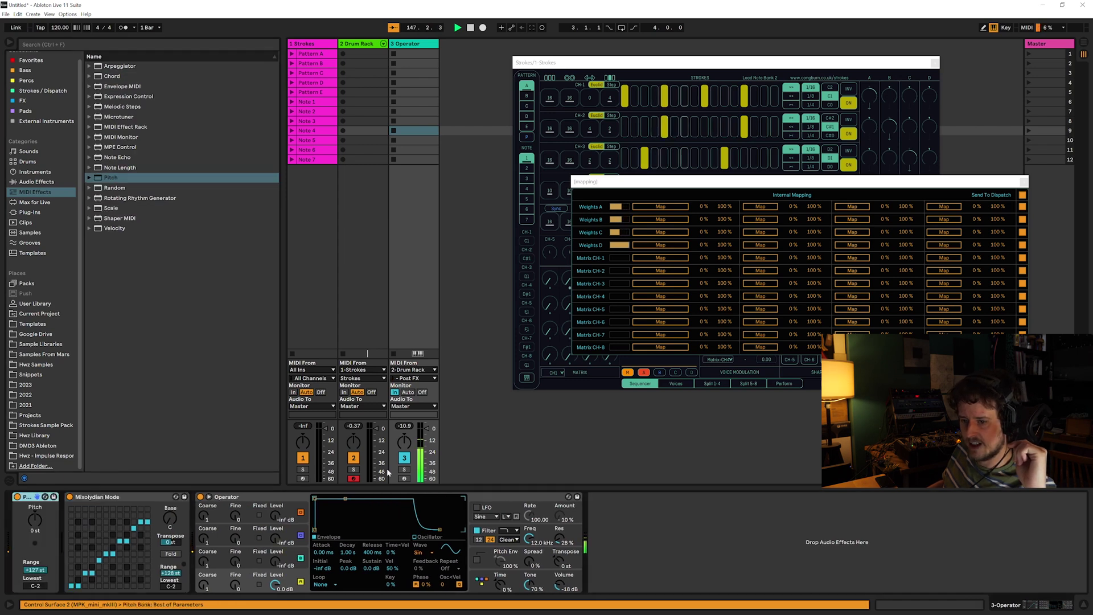
Map Matrix CH-1 to the Pitch effect's Pitch with a 45–55 % range and turn up knobs in the matrix's first row.
click(664, 259)
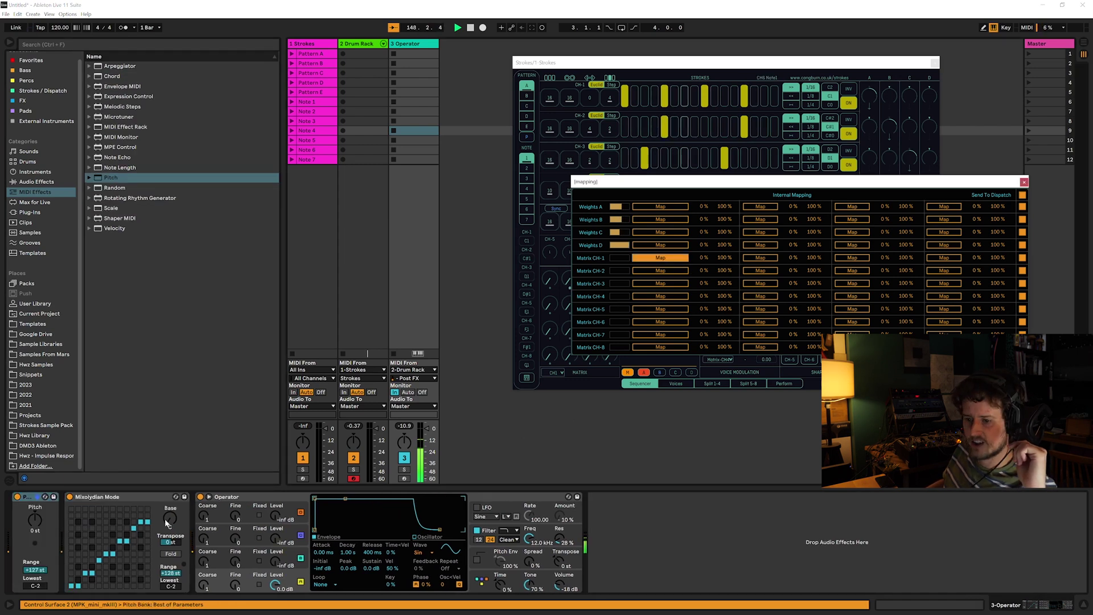
click(45, 519)
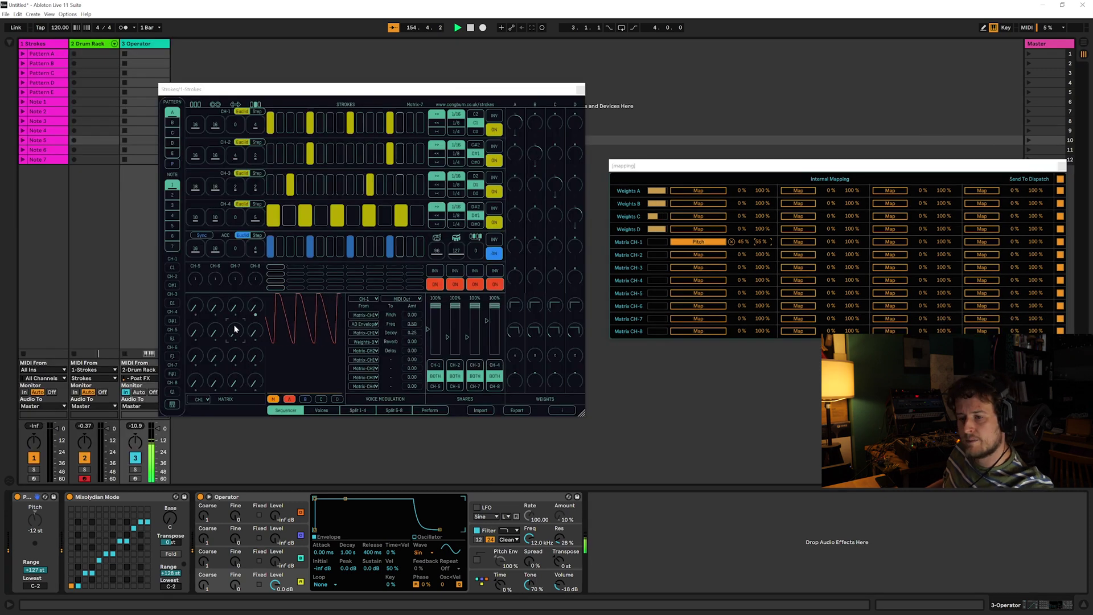
drag(238, 309, 256, 256)
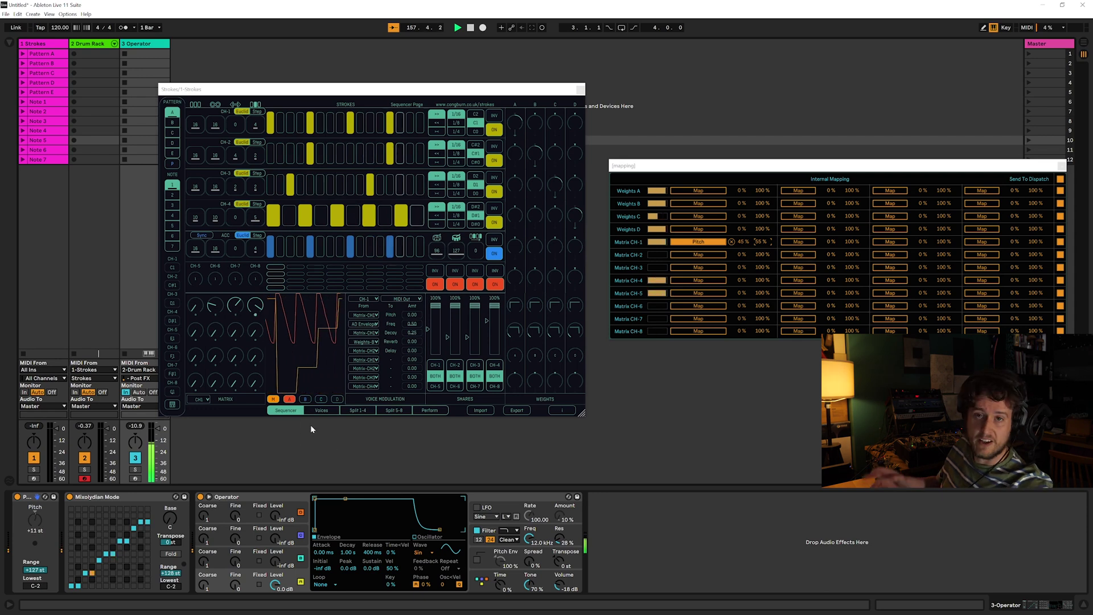
Insert a fourth MIDI track and place an Instrument Rack named "chord" on the Drum Rack's C#1 pad.
right_click(262, 101)
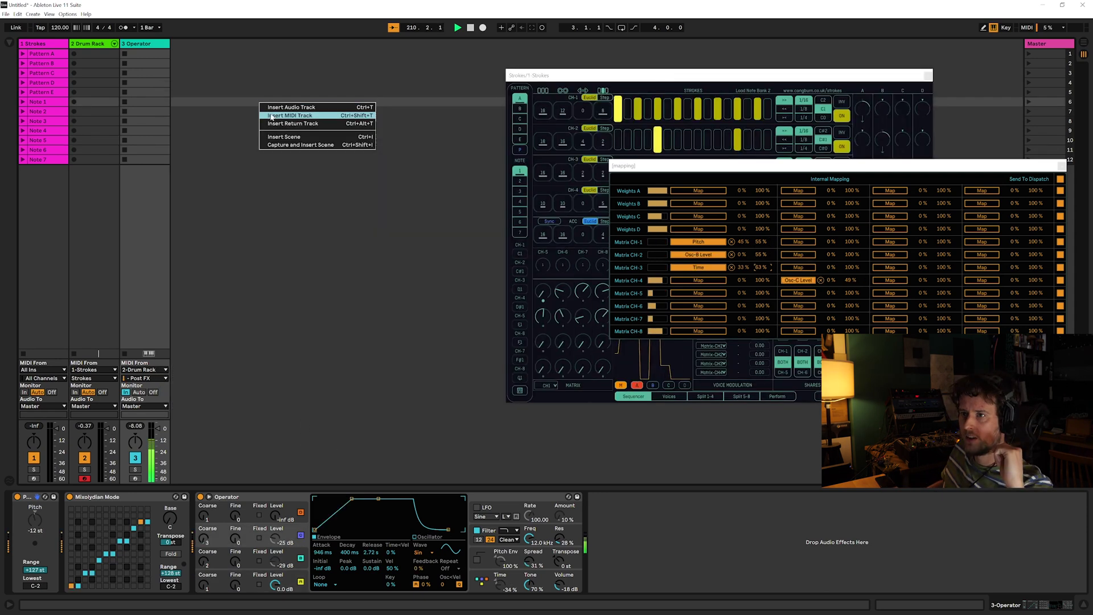
click(285, 117)
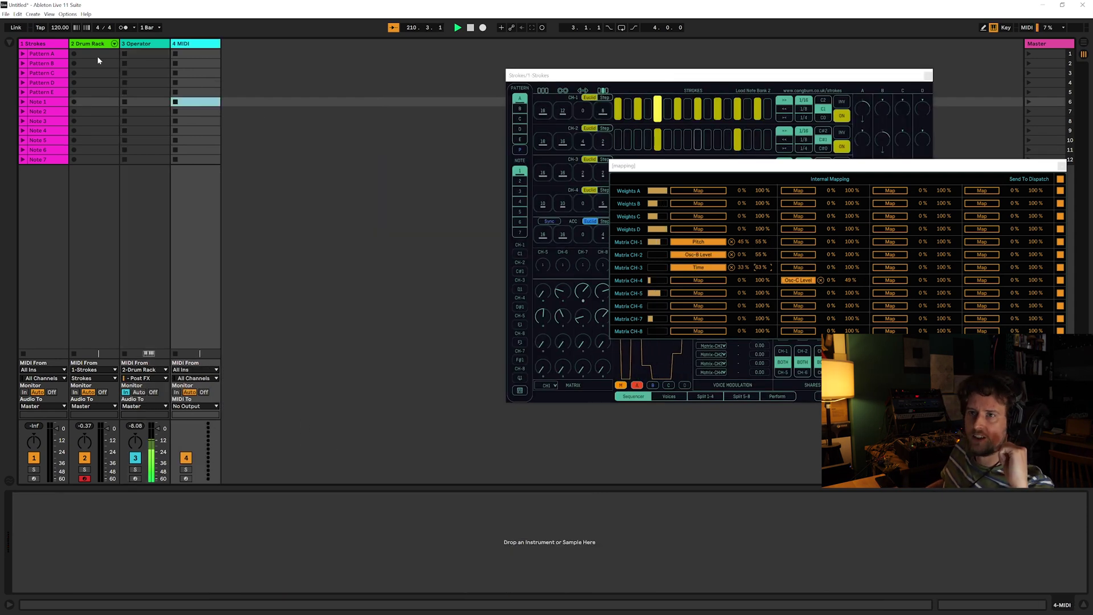
click(83, 282)
click(10, 43)
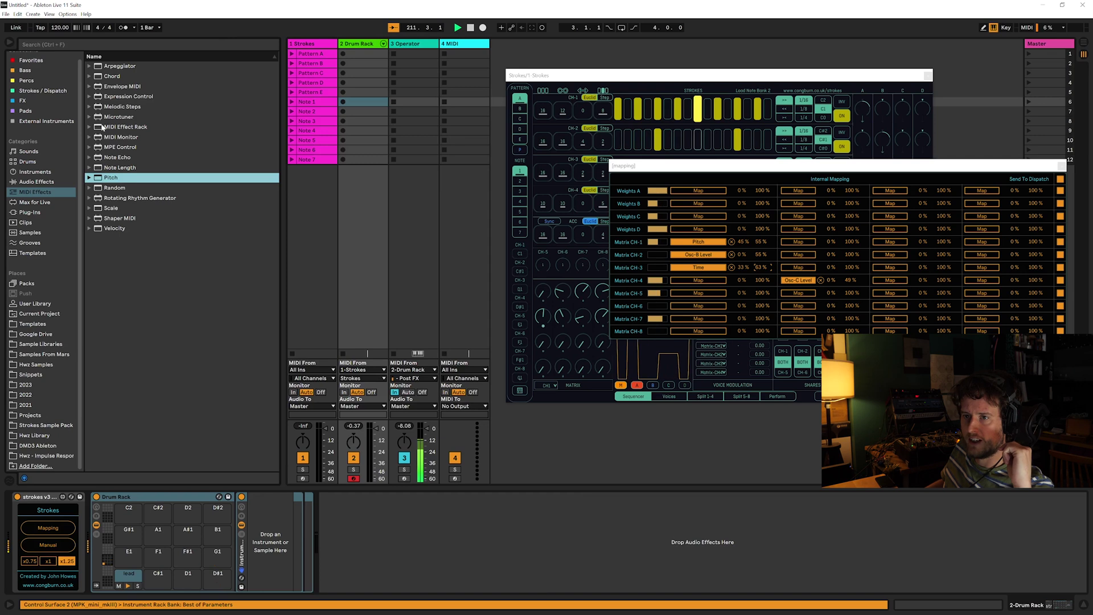
click(35, 171)
click(113, 178)
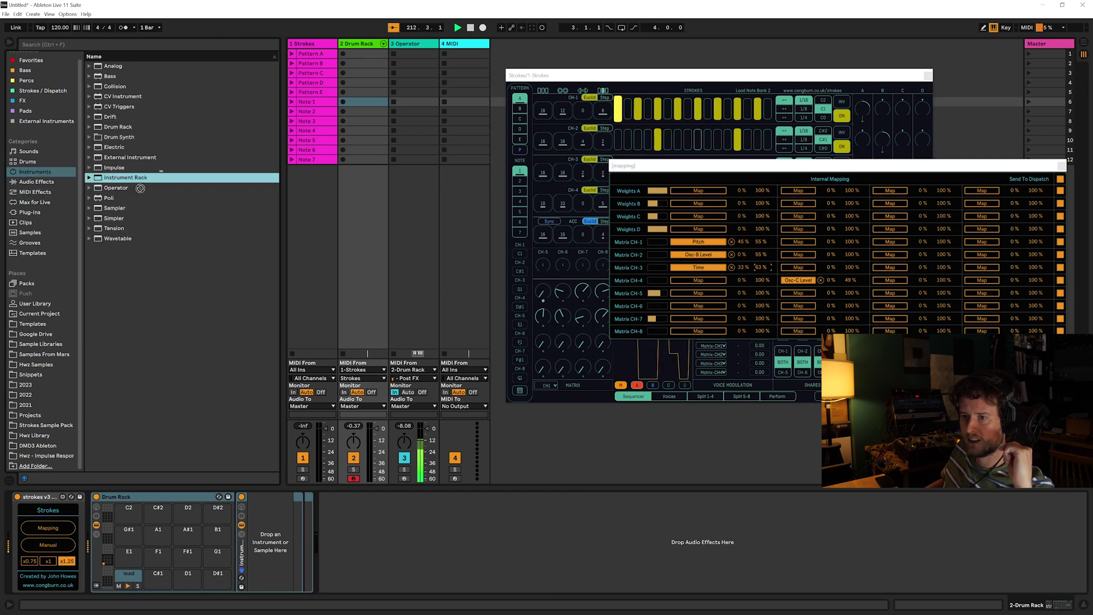
drag(157, 589, 159, 579)
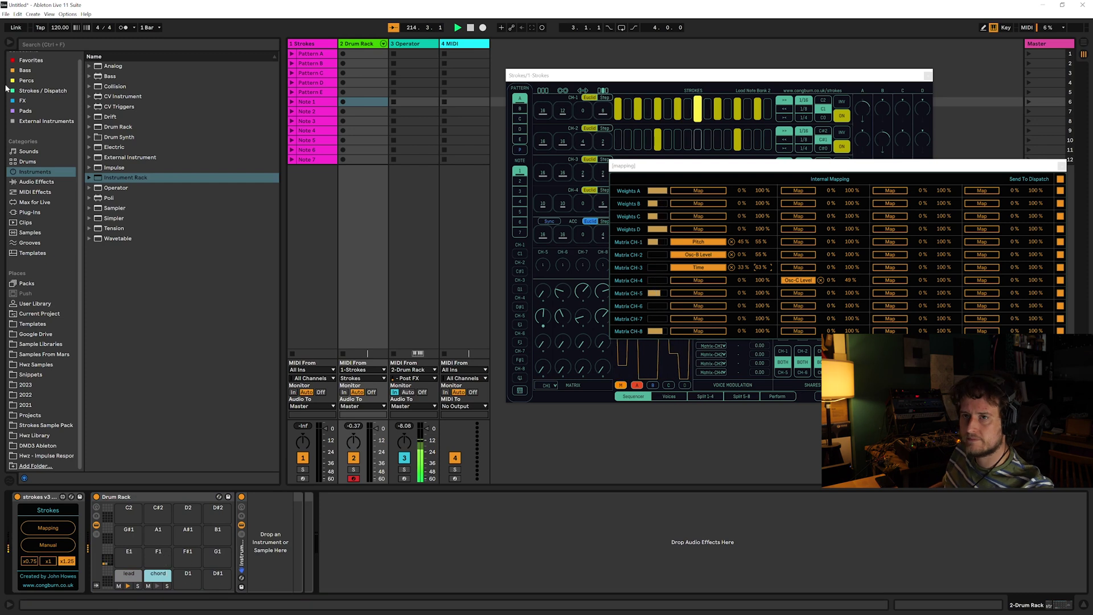
click(11, 43)
Load Operator on the fourth track and copy the third track's Mixolydian Mode scale in front of it.
click(189, 44)
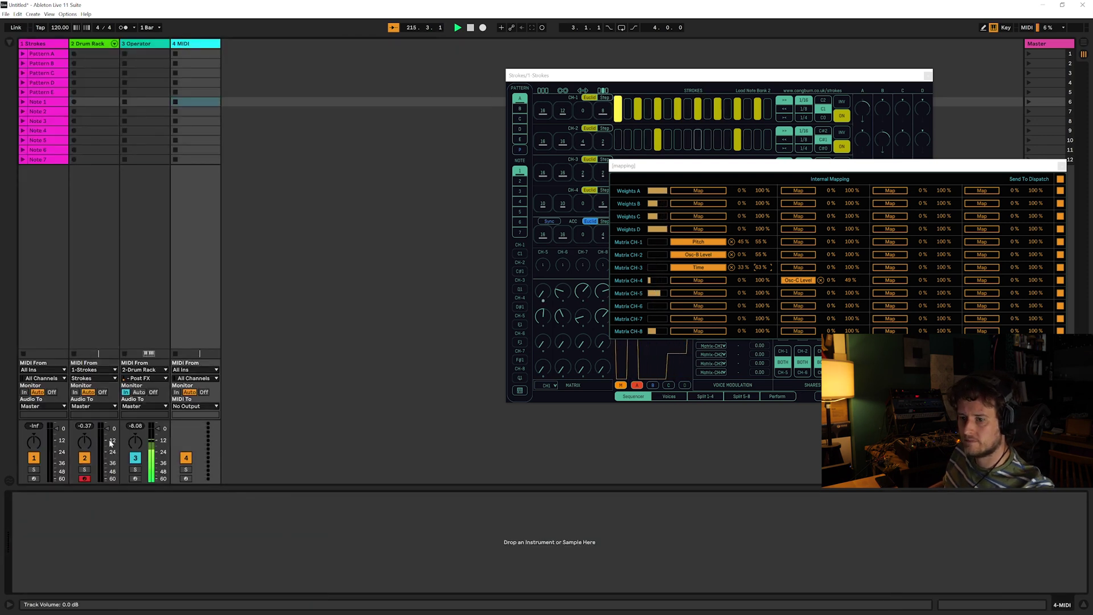
key(ctrl+alt+b)
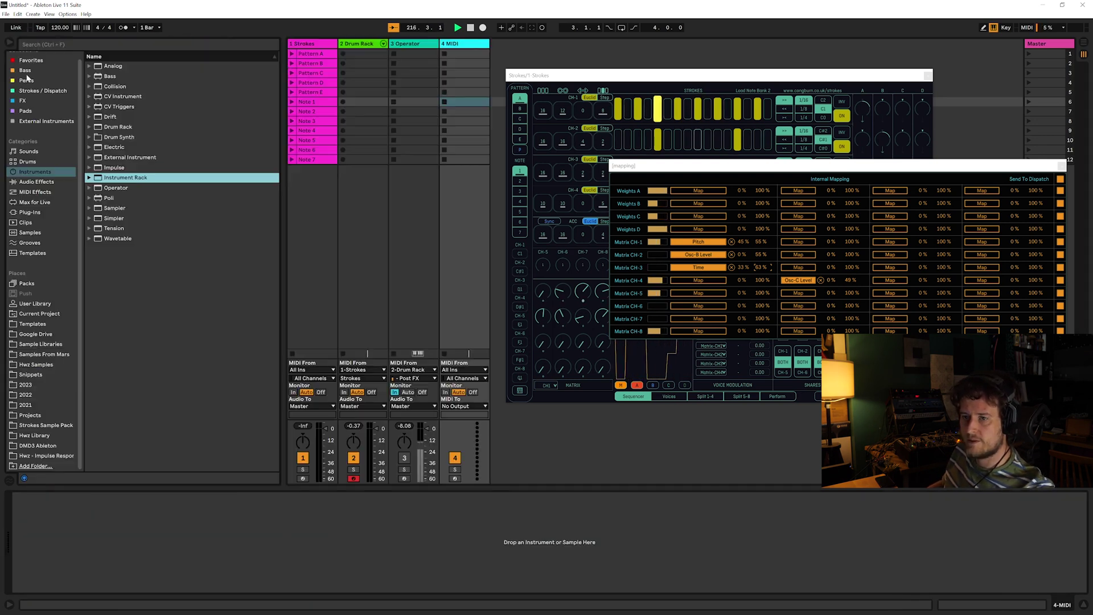
drag(104, 187, 108, 187)
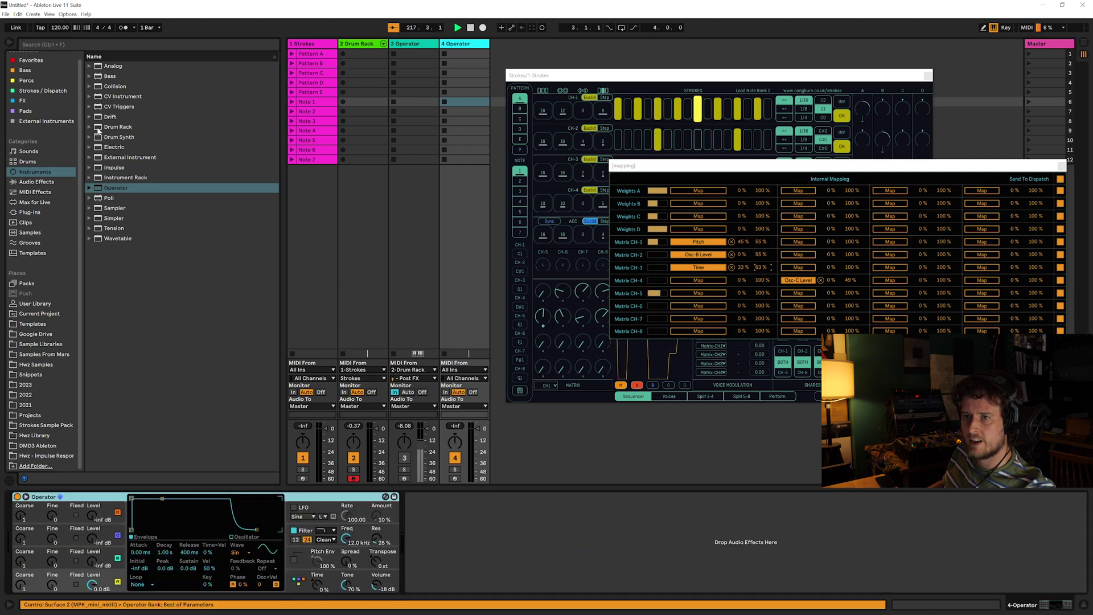
click(408, 44)
click(115, 497)
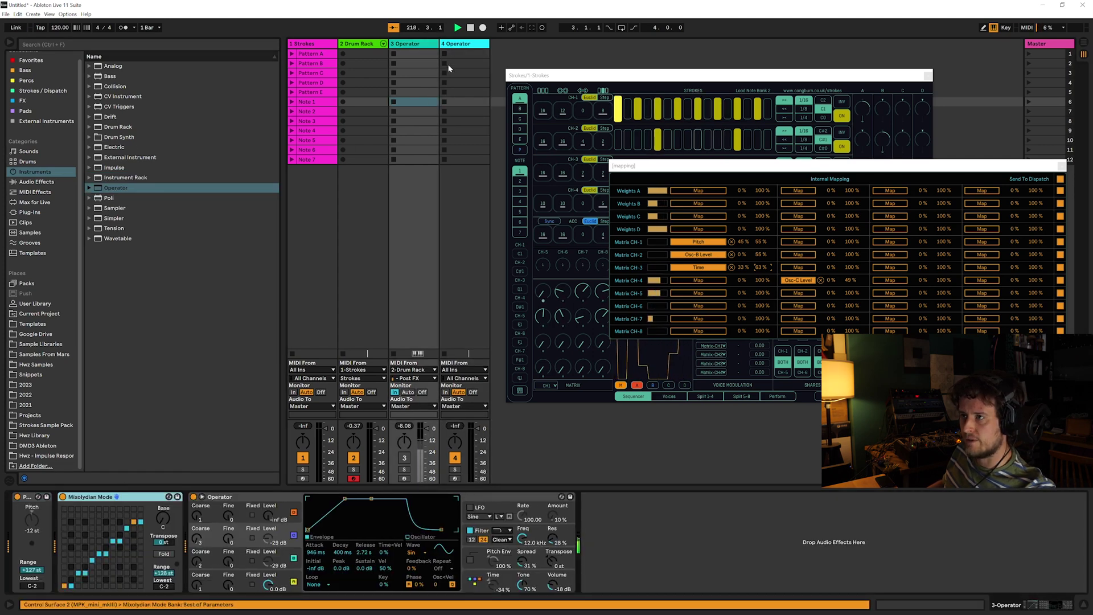
click(465, 46)
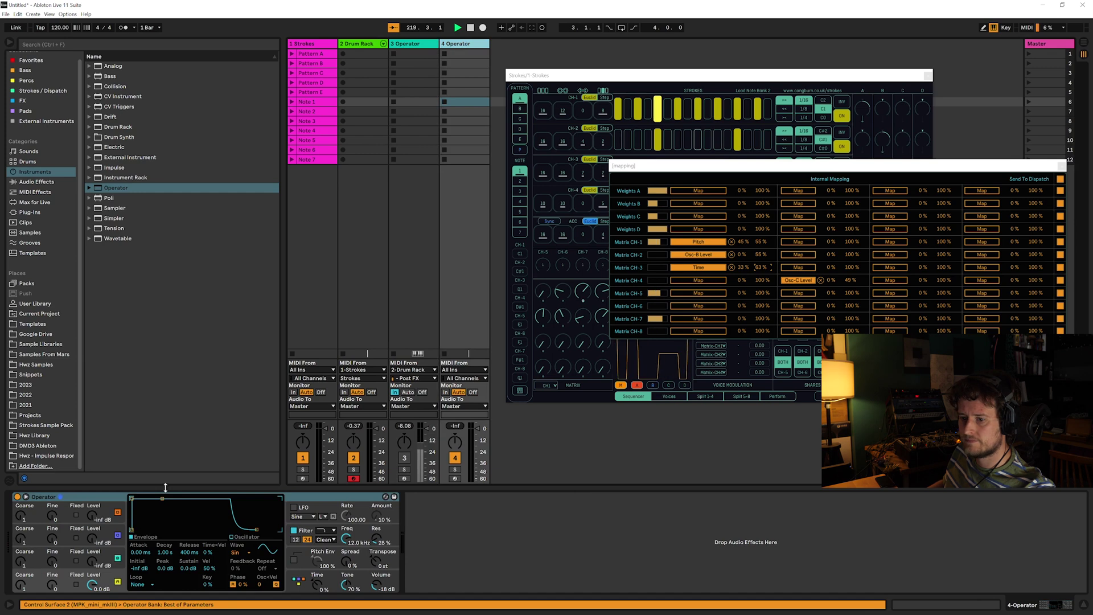
key(ctrl+v)
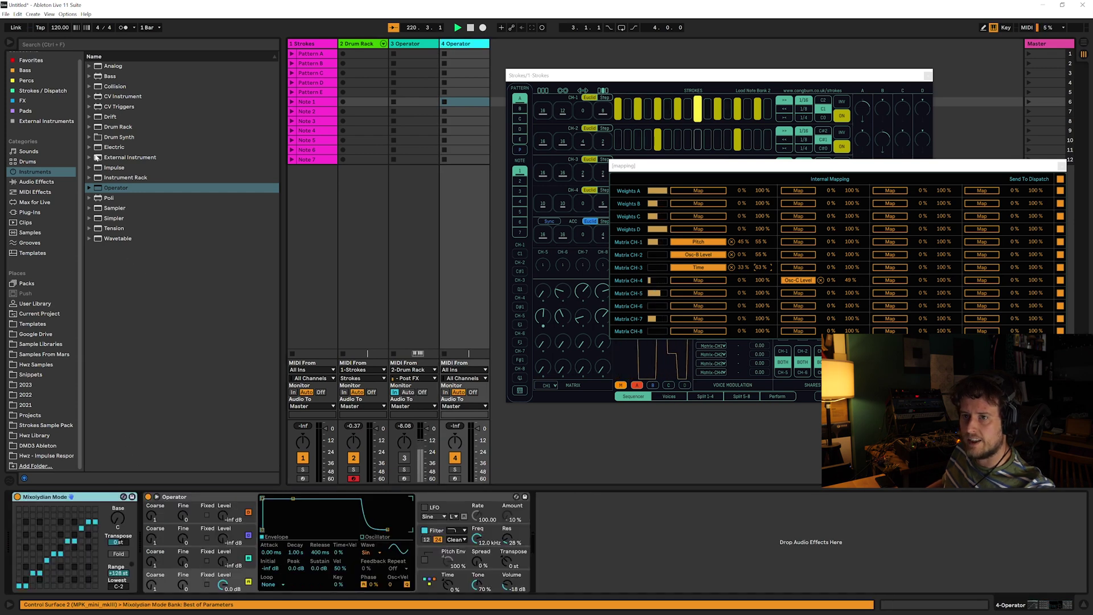
Insert a Chord effect before the fourth track's scale and map Matrix CH-4 to its Shift 1 with a 40–60 % range.
click(50, 191)
drag(112, 75, 99, 491)
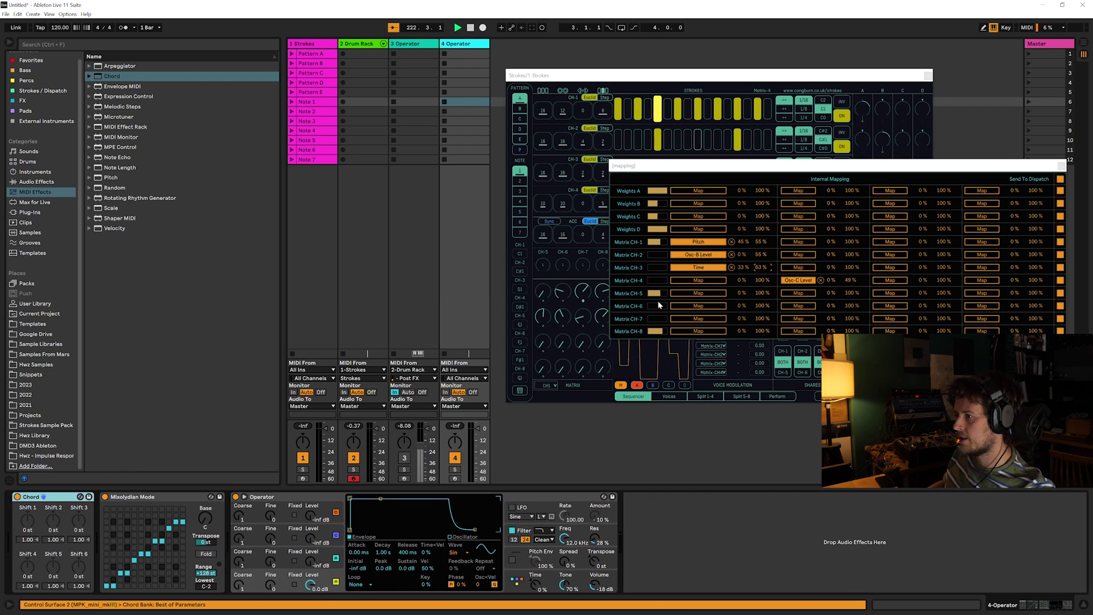
click(29, 519)
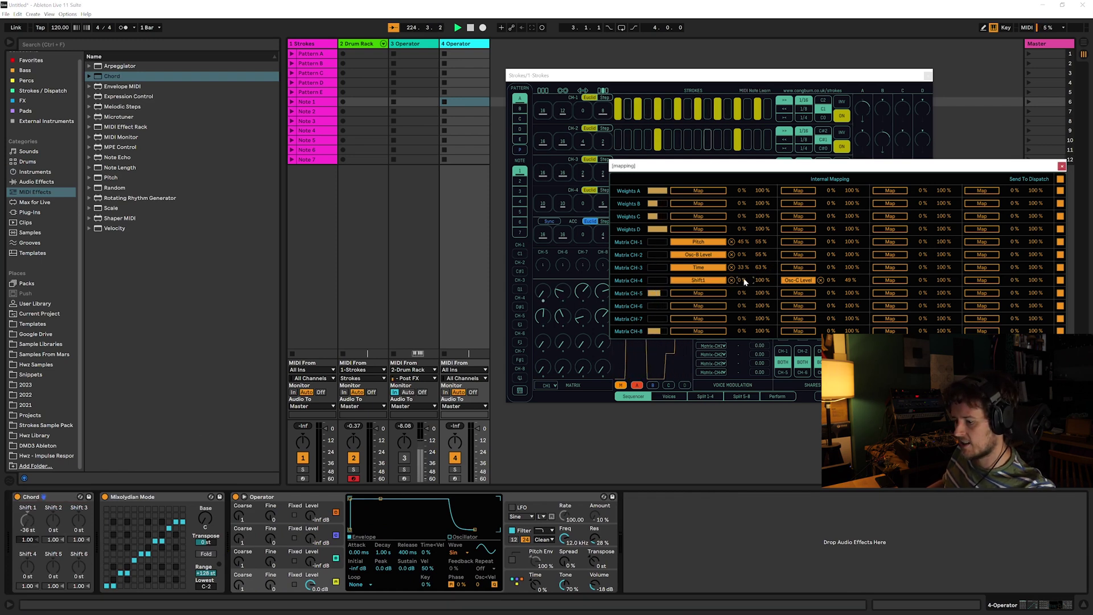
drag(760, 281, 646, 323)
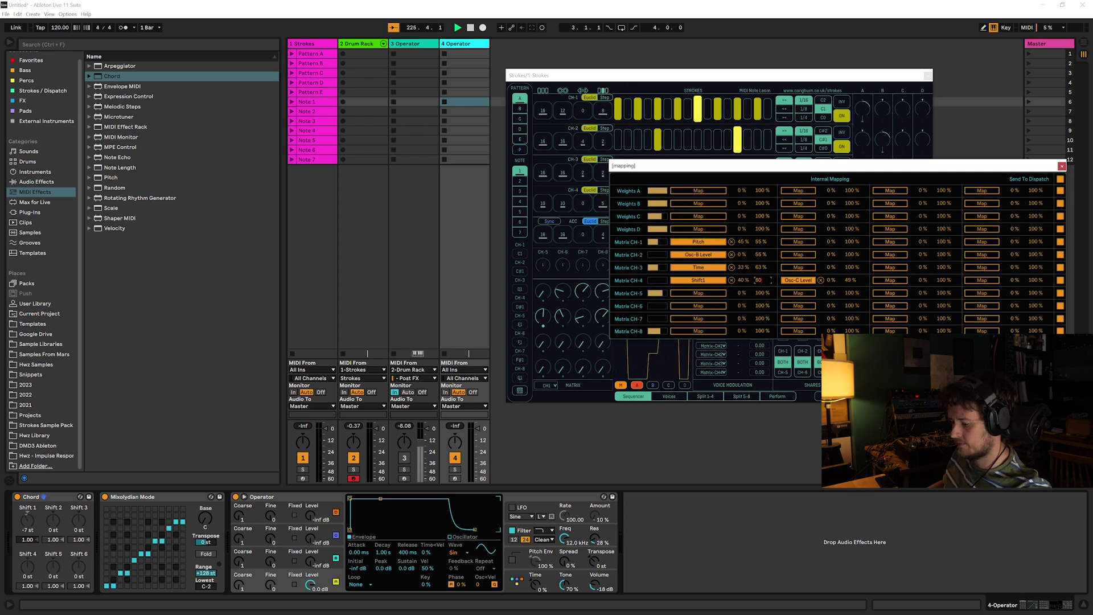
Route the fourth track's MIDI input from 2-Drum Rack's chord chain Post FX and set its monitoring to In.
click(457, 371)
click(463, 427)
click(458, 370)
click(459, 420)
click(459, 378)
click(453, 395)
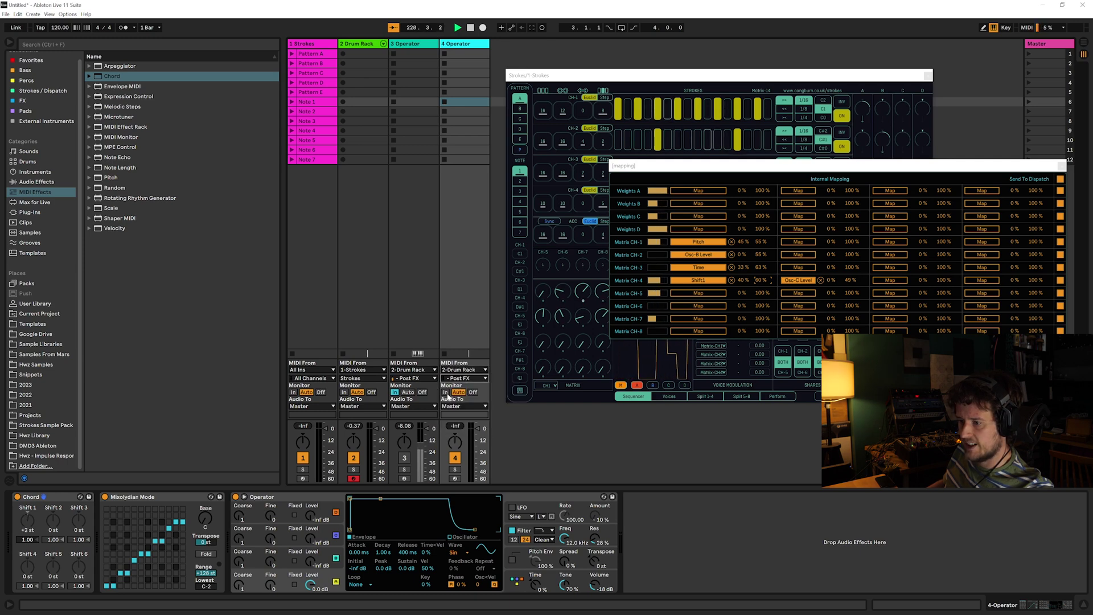
key(ctrl+alt+b)
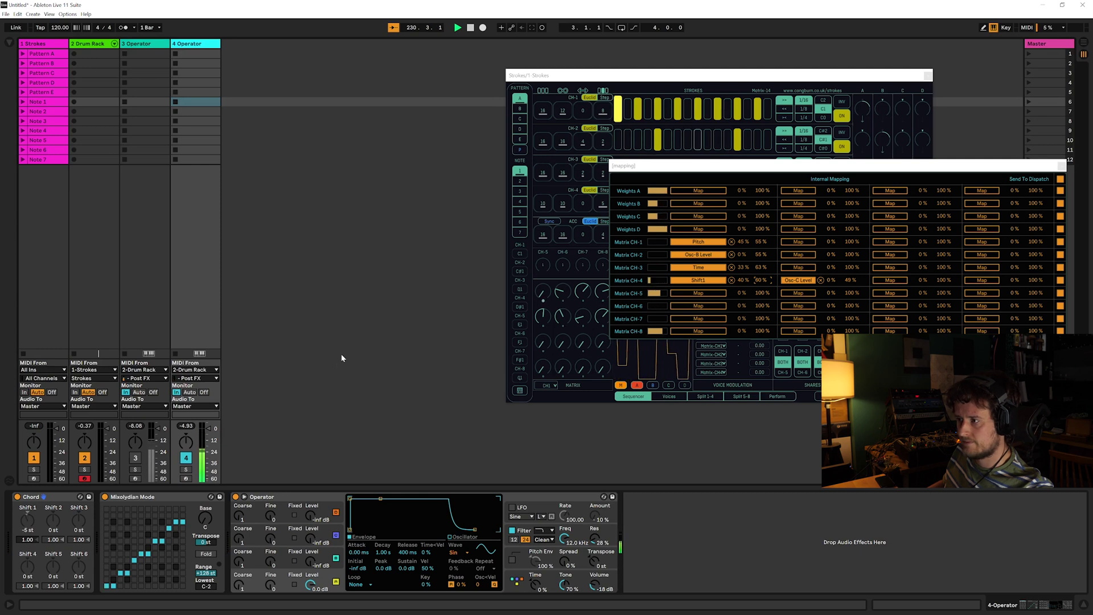
Move the mapping window clear of the Strokes sequencer and map Matrix CH-5 to the Chord effect's Shift 2.
mouse_move(705, 166)
mouse_down()
mouse_move(591, 200)
mouse_move(155, 186)
mouse_up()
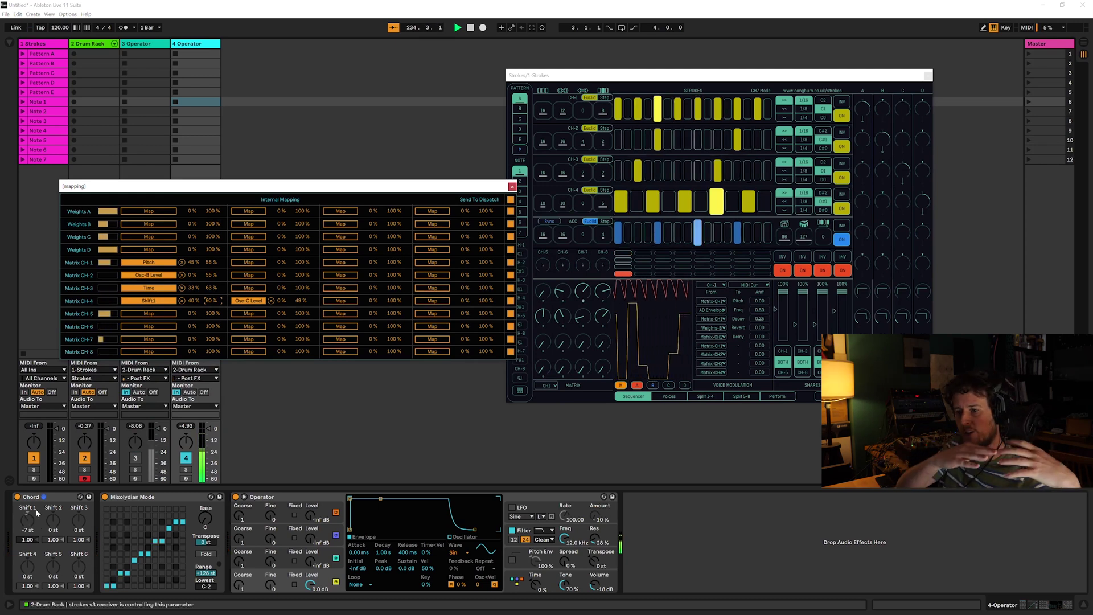
click(163, 314)
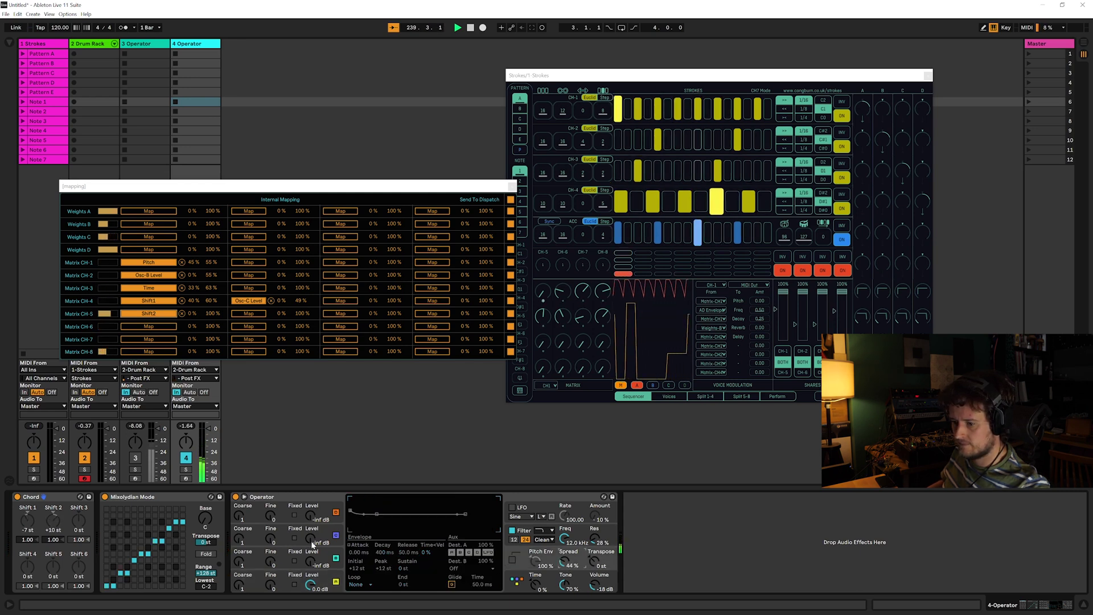
Raise oscillator B's level and coarse tuning in the fourth track's Operator, with a 1.14 s attack and -20 dB sustain.
drag(311, 562, 311, 553)
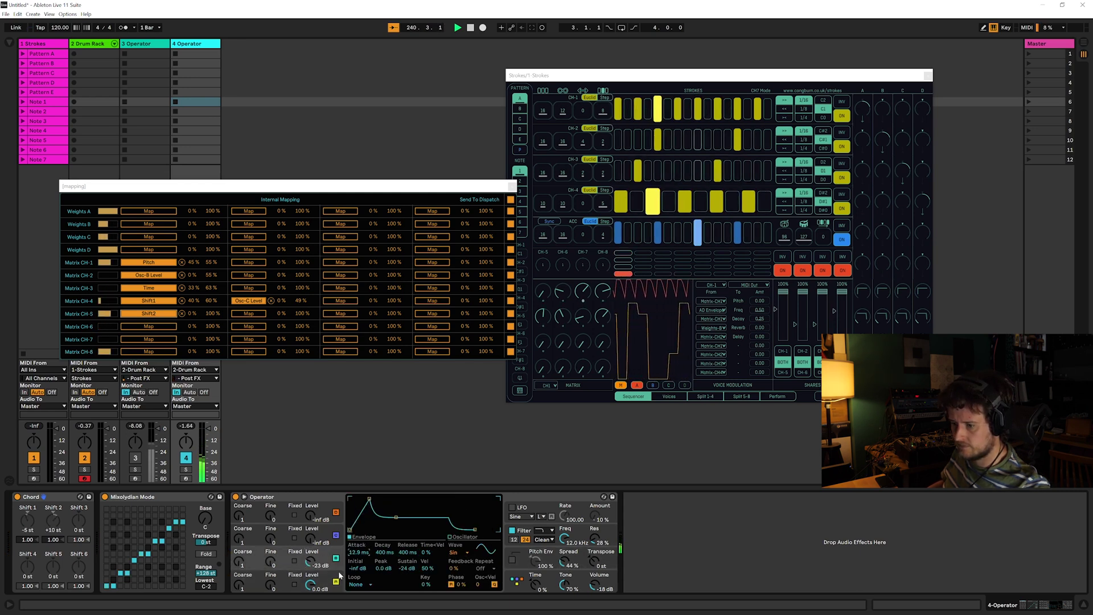
drag(362, 557, 361, 532)
drag(407, 568, 407, 513)
drag(239, 562, 239, 544)
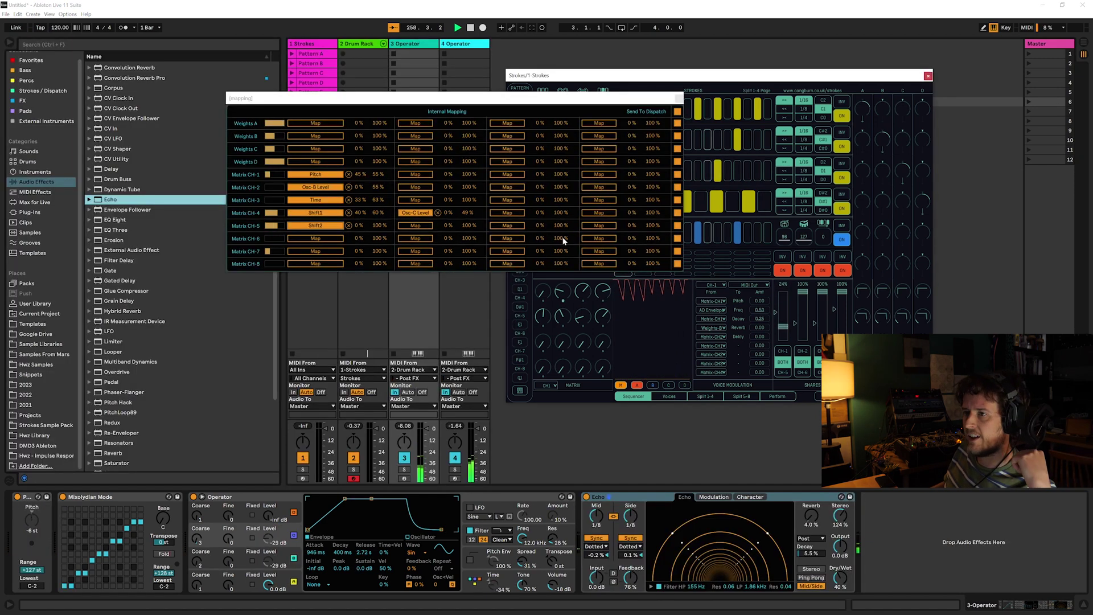
Hide the browser and rearrange the Strokes and mapping windows clear of the session tracks and mixer.
drag(569, 97, 373, 203)
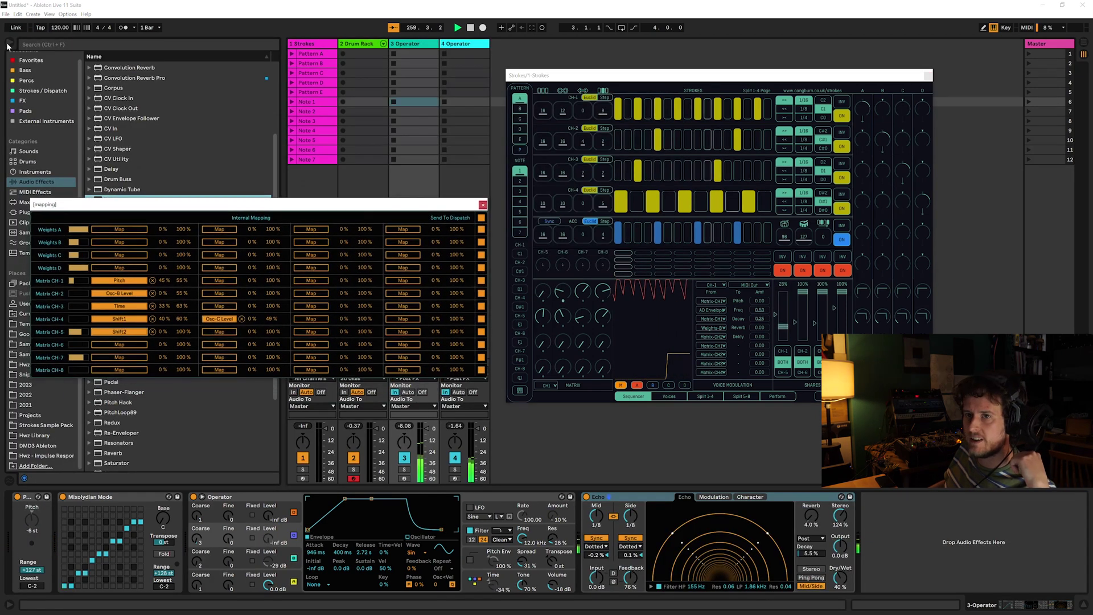
key(ctrl+alt+b)
drag(657, 76, 761, 17)
mouse_move(351, 208)
mouse_down()
mouse_move(921, 278)
mouse_move(896, 303)
mouse_up()
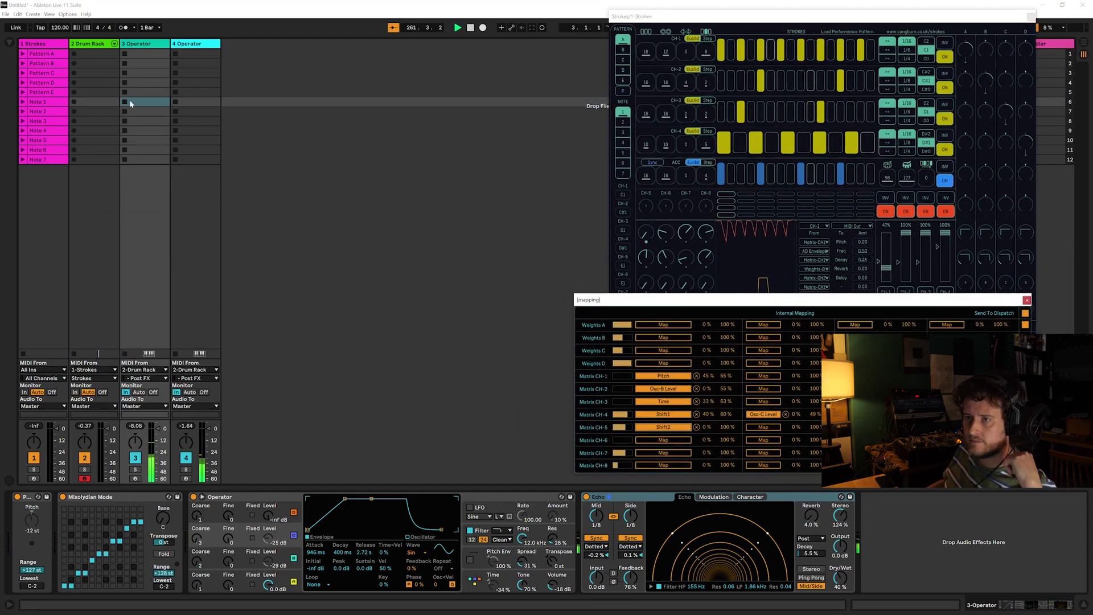
Add an empty Instrument Rack to the D1 pad of the second track's Drum Rack.
click(199, 47)
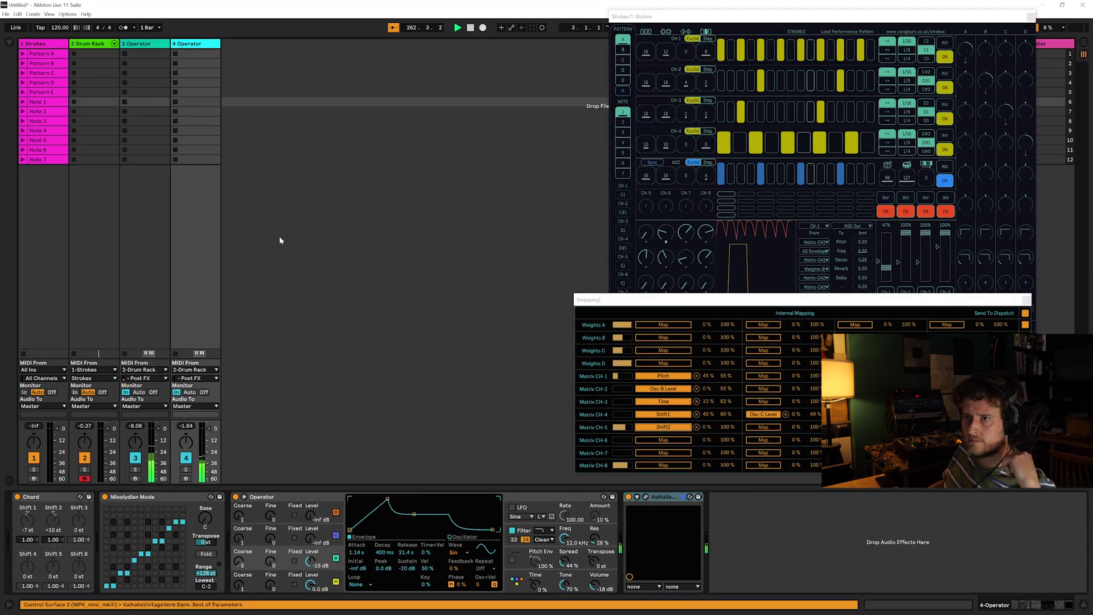
click(101, 43)
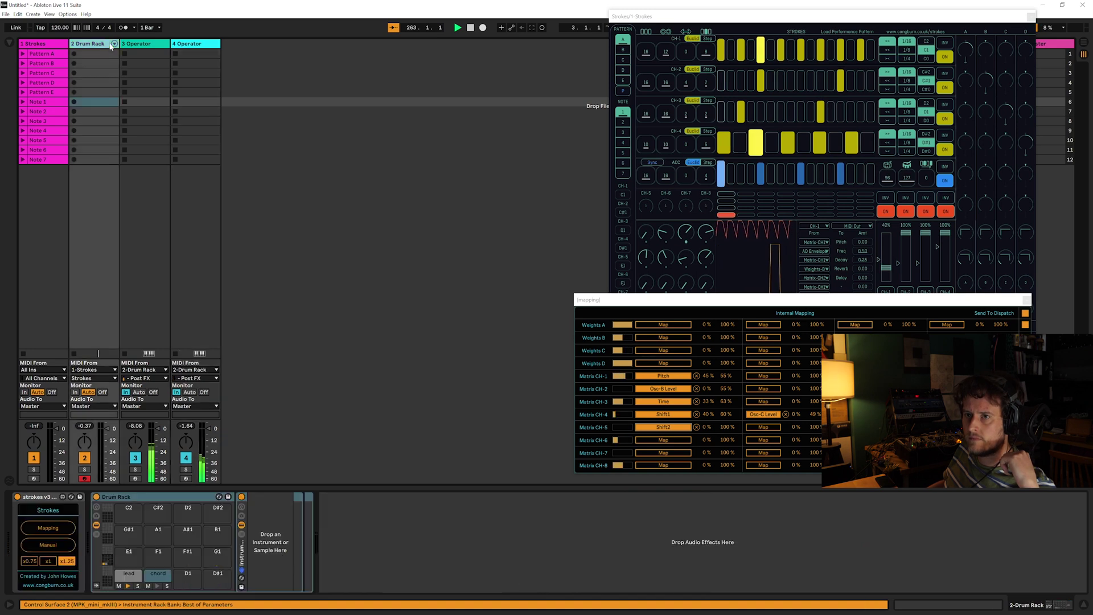
click(9, 42)
click(35, 172)
drag(125, 177, 200, 579)
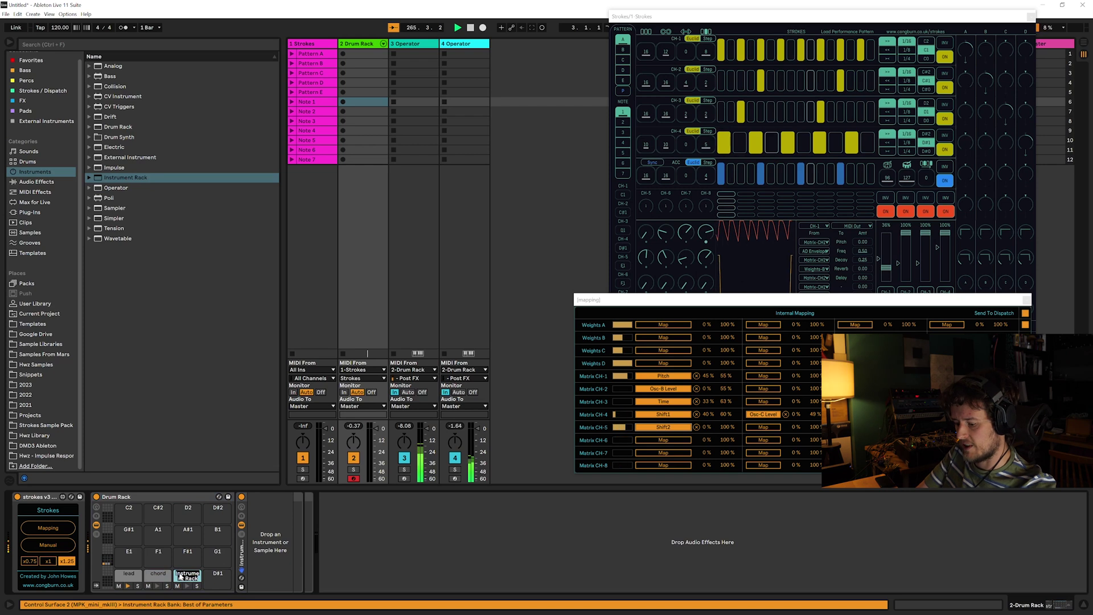
Insert a new MIDI track after the fourth track.
right_click(519, 121)
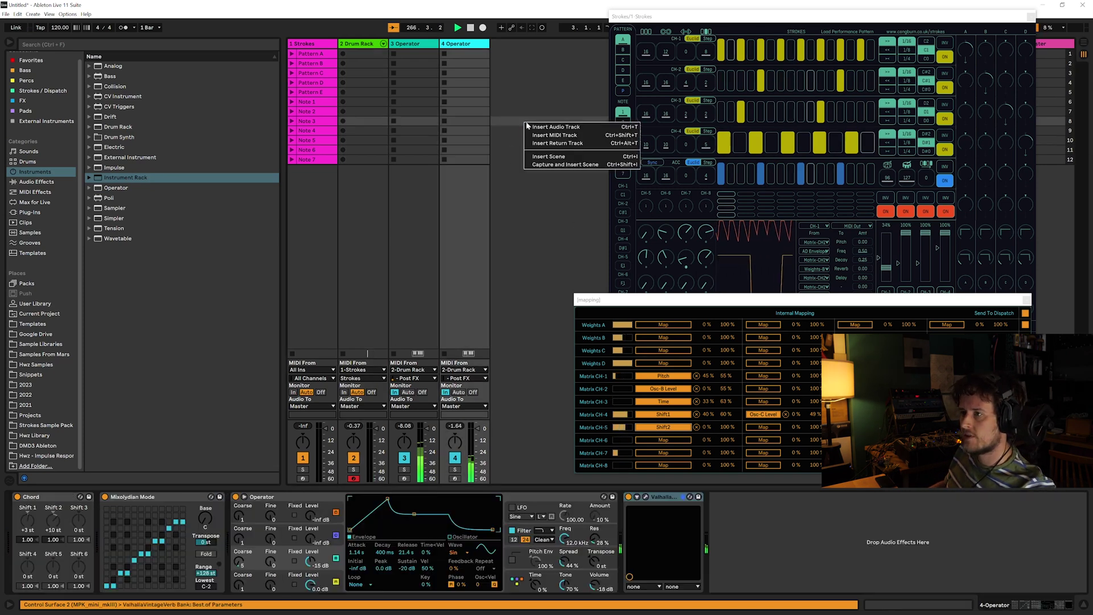
click(527, 136)
click(9, 42)
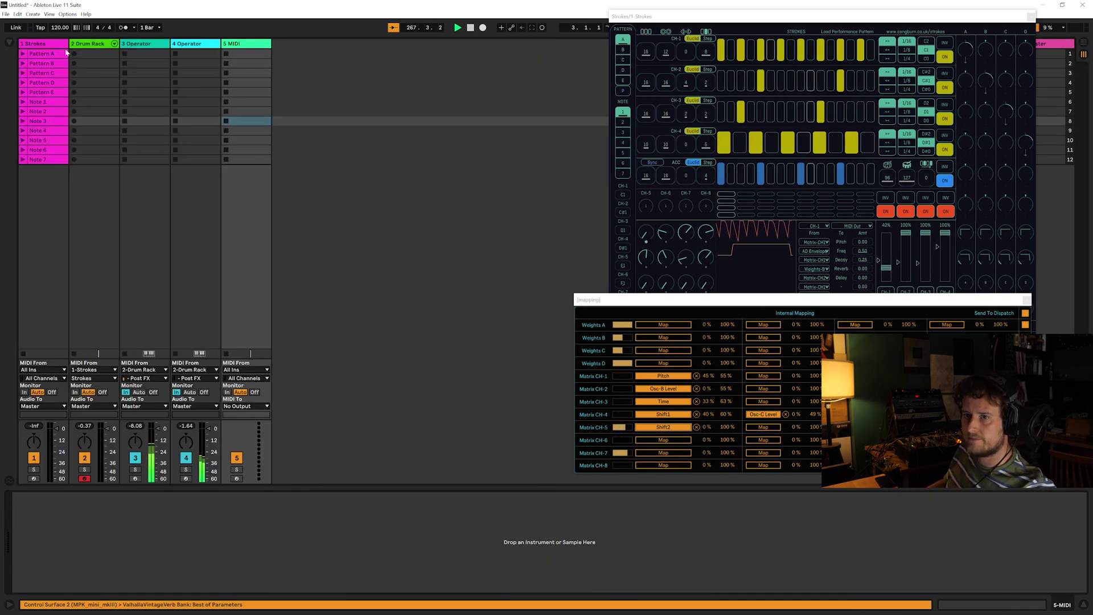
click(9, 42)
Copy the fourth track's Mixolydian Mode scale onto the fifth track and load Operator after it.
click(455, 44)
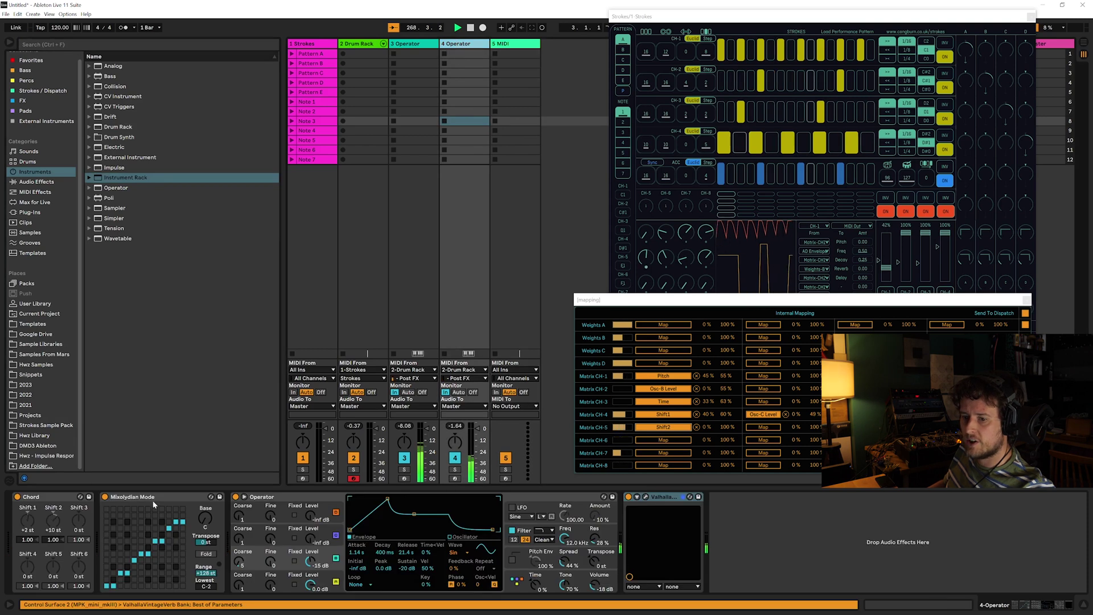
click(518, 45)
key(ctrl+v)
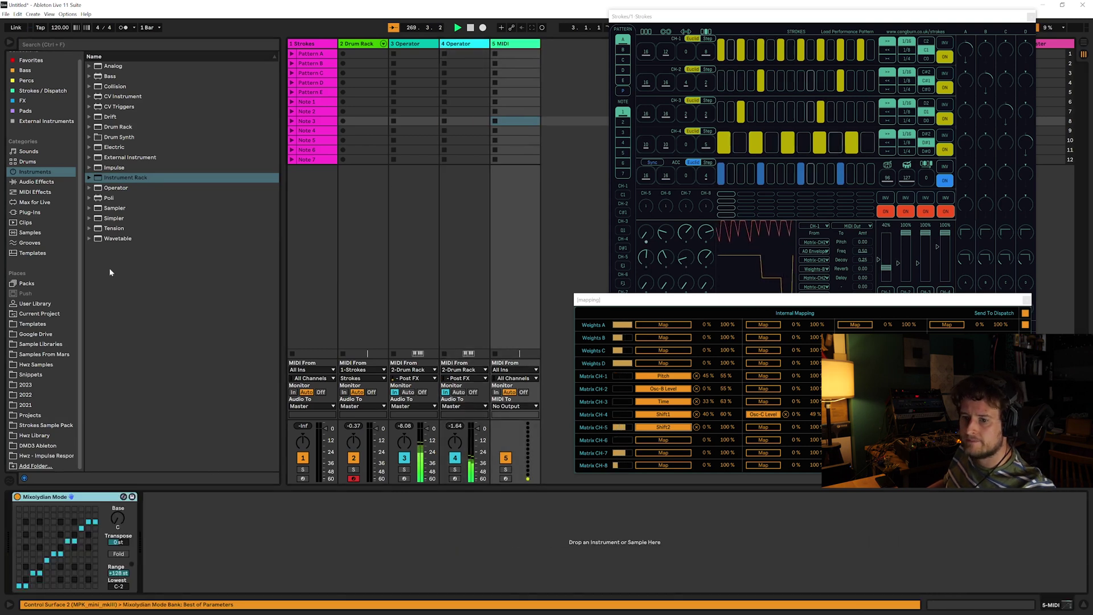
drag(117, 188, 223, 538)
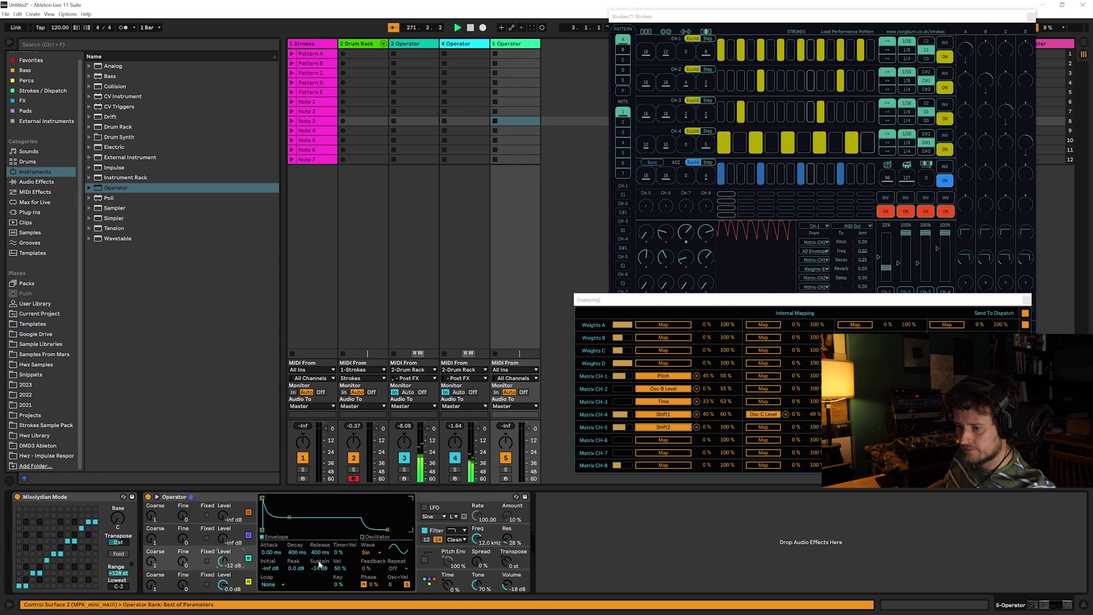
Program a custom Step-mode rhythm for Strokes CH-3 that includes steps 1 and 16.
drag(711, 111, 705, 117)
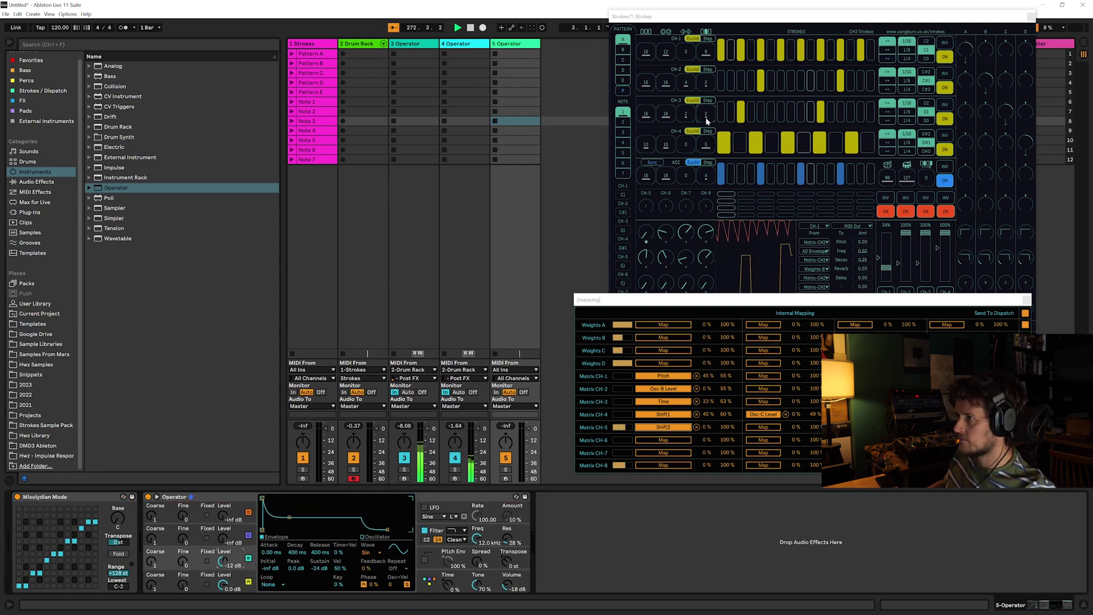
click(721, 113)
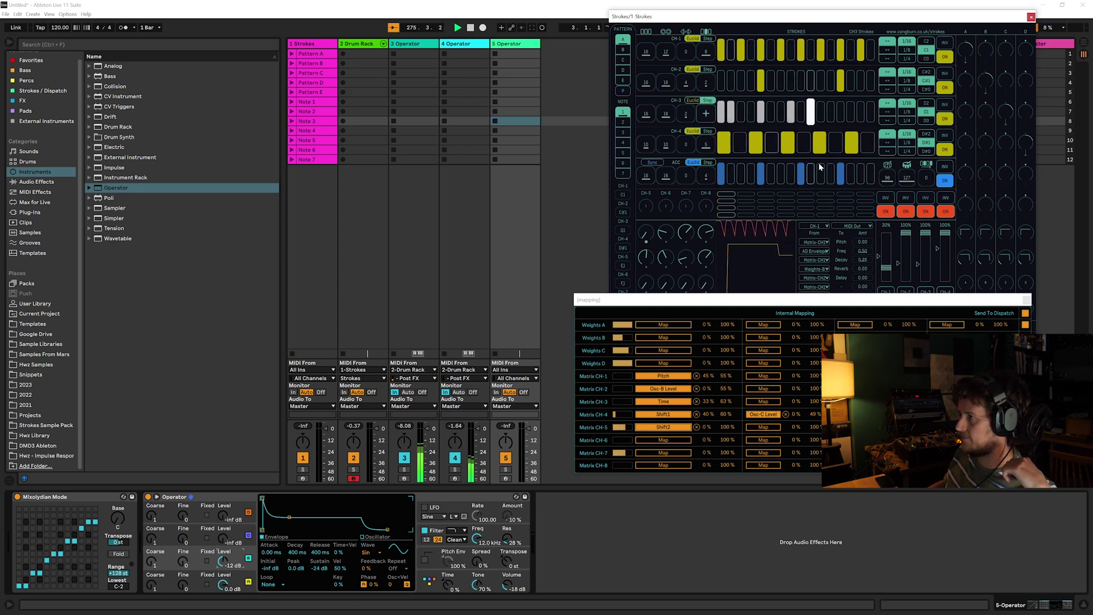
click(870, 114)
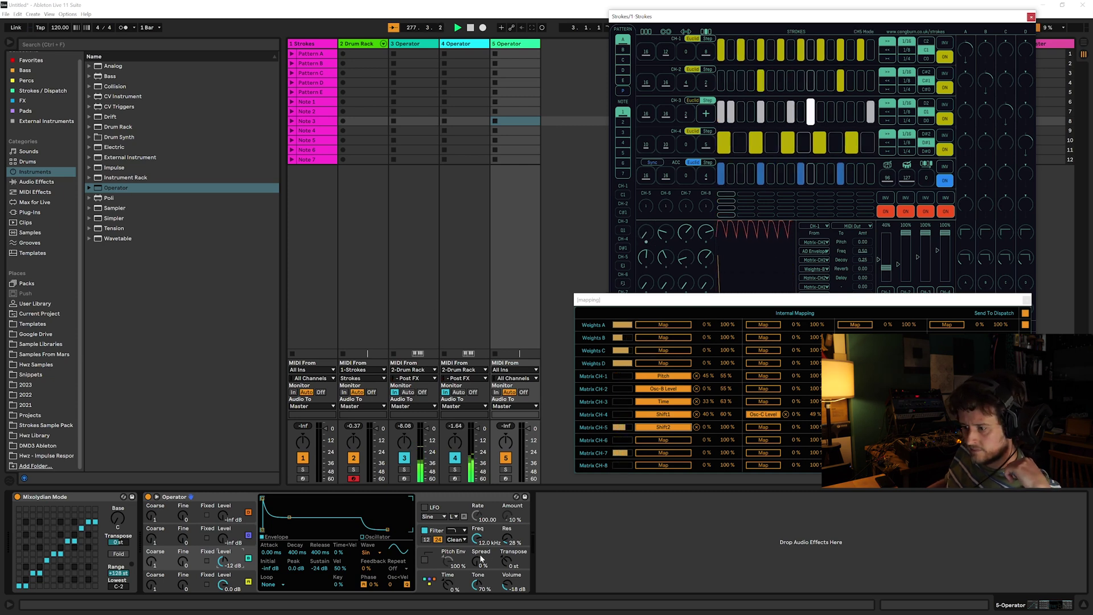
Route the fifth track's MIDI input from 2-Drum Rack's bass chain Post FX, monitor In, and lower its volume to -18 dB.
click(516, 370)
click(509, 420)
click(514, 378)
click(539, 444)
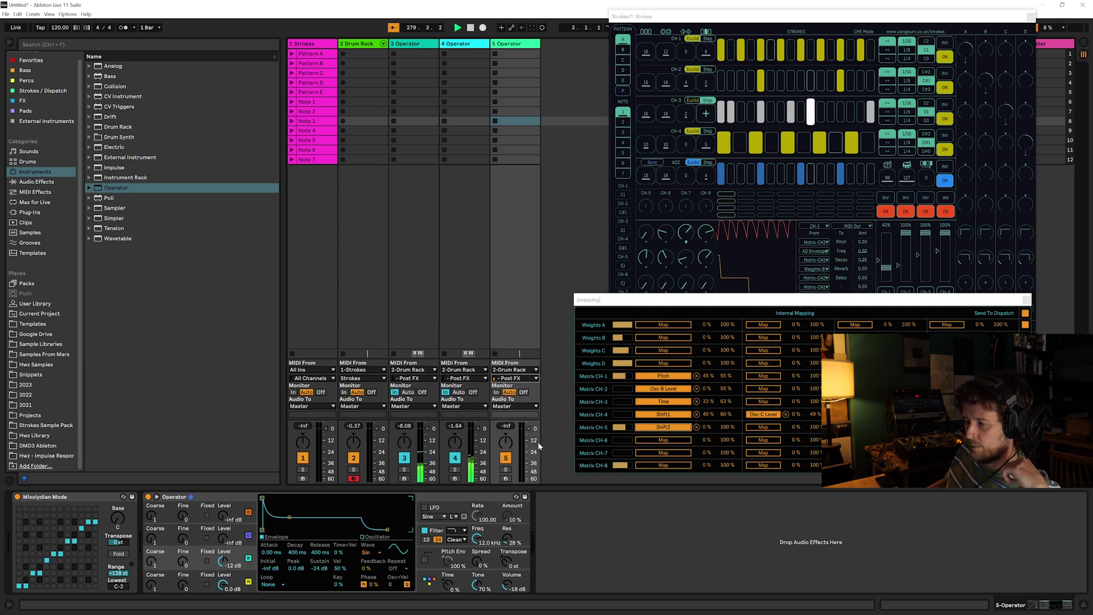
click(496, 392)
drag(529, 428, 529, 449)
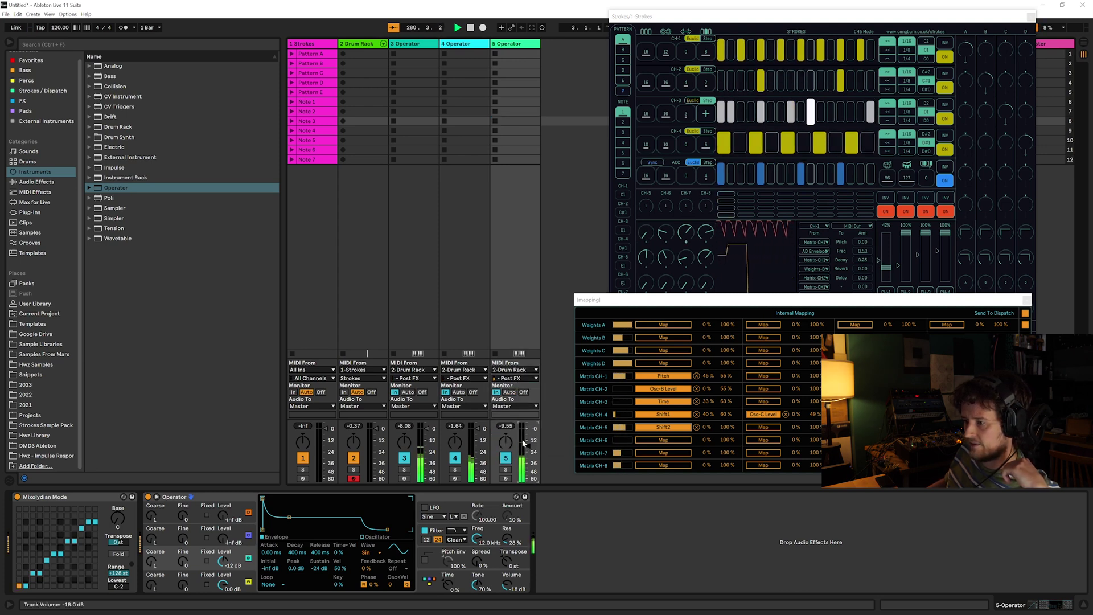
Set the fifth track's Operator to -24 st transpose and 37 % spread, with oscillator B's coarse tuning at 2.
click(508, 560)
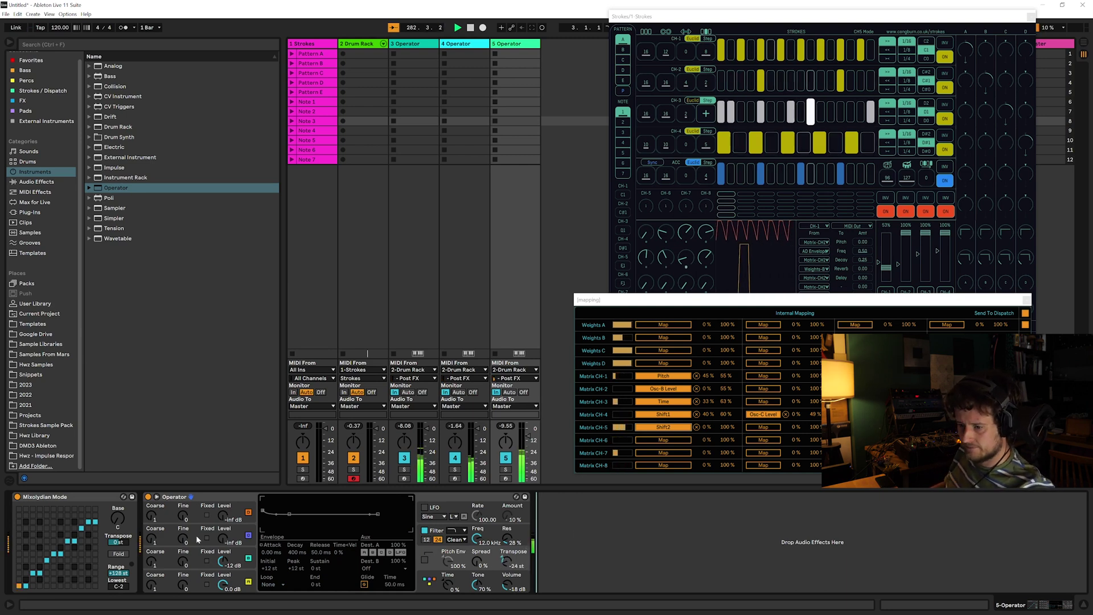
click(174, 551)
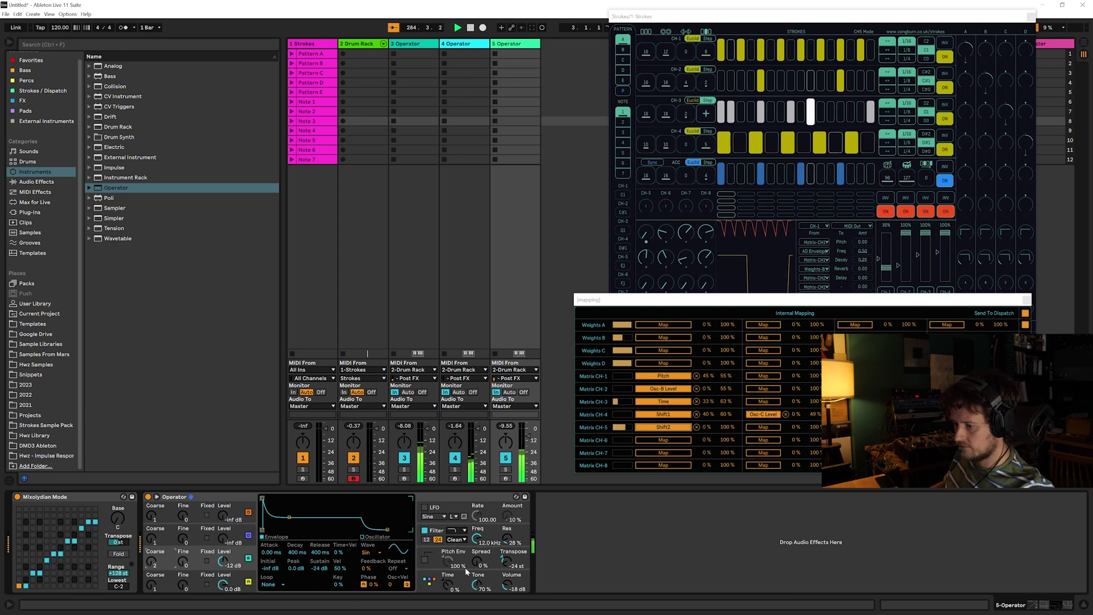
click(501, 552)
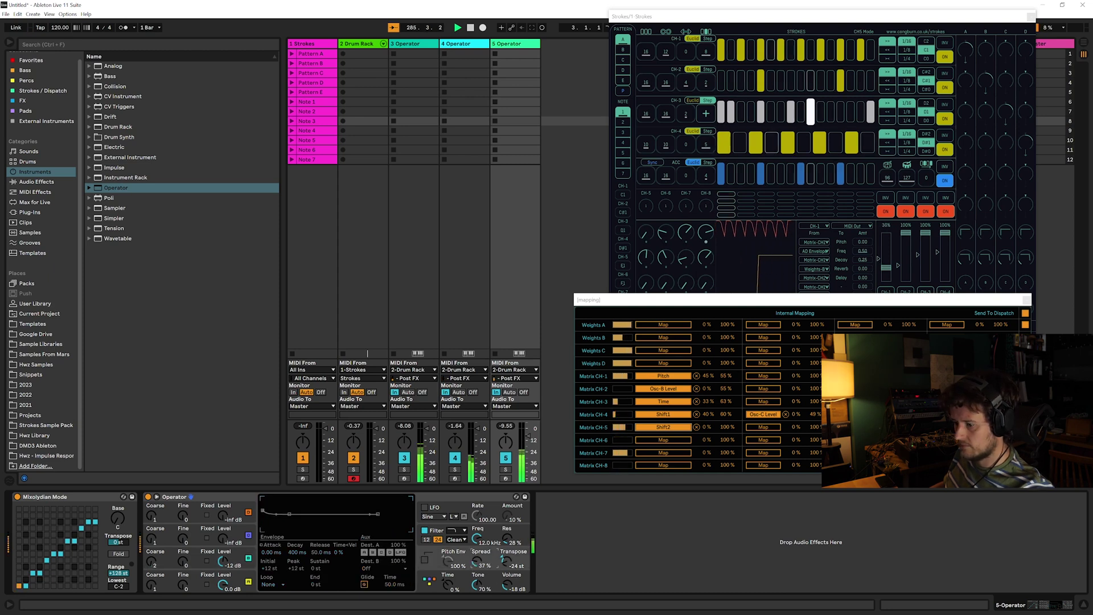
Insert a Pitch effect on the fifth track and map Matrix CH-3 to its pitch with a 40–50 % range.
click(35, 192)
double_click(111, 177)
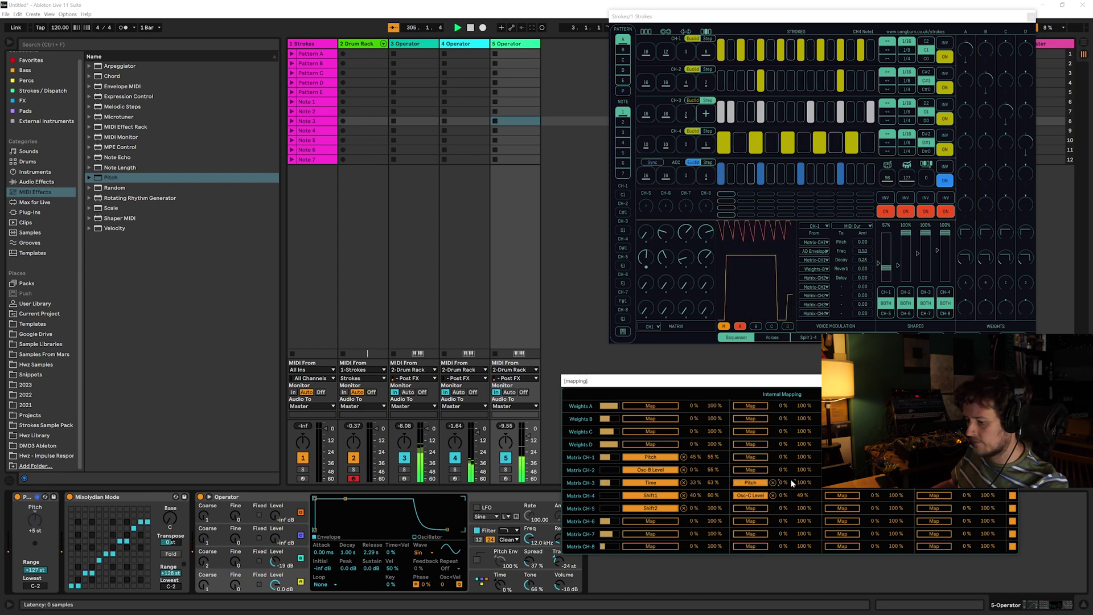
drag(794, 483, 791, 510)
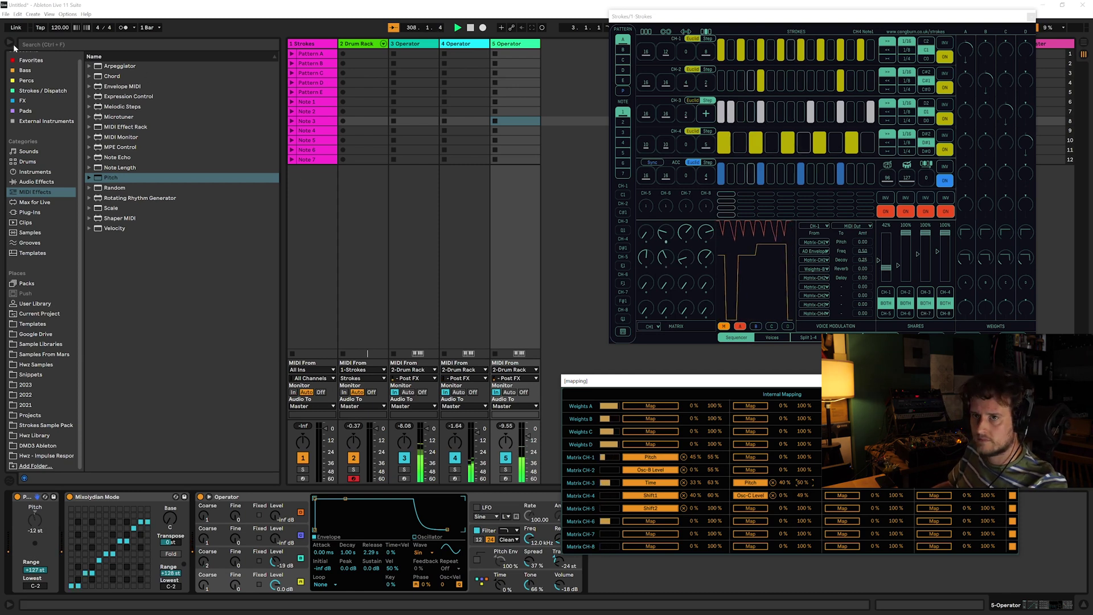
Reposition the mapping and Strokes windows so that both can be seen beside the session tracks.
key(ctrl+alt+b)
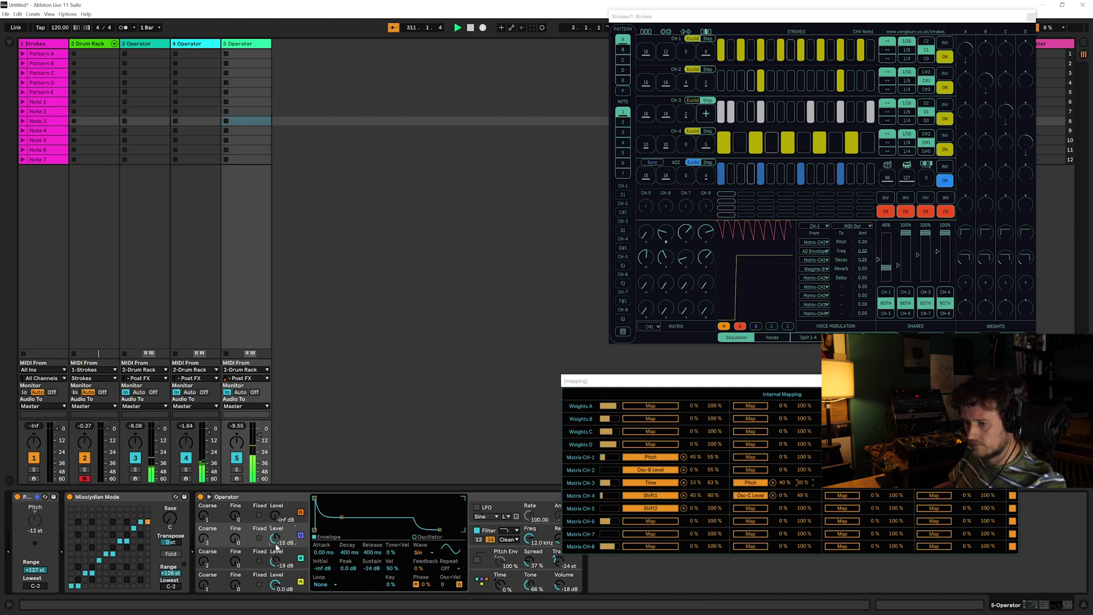
key(ctrl+alt+b)
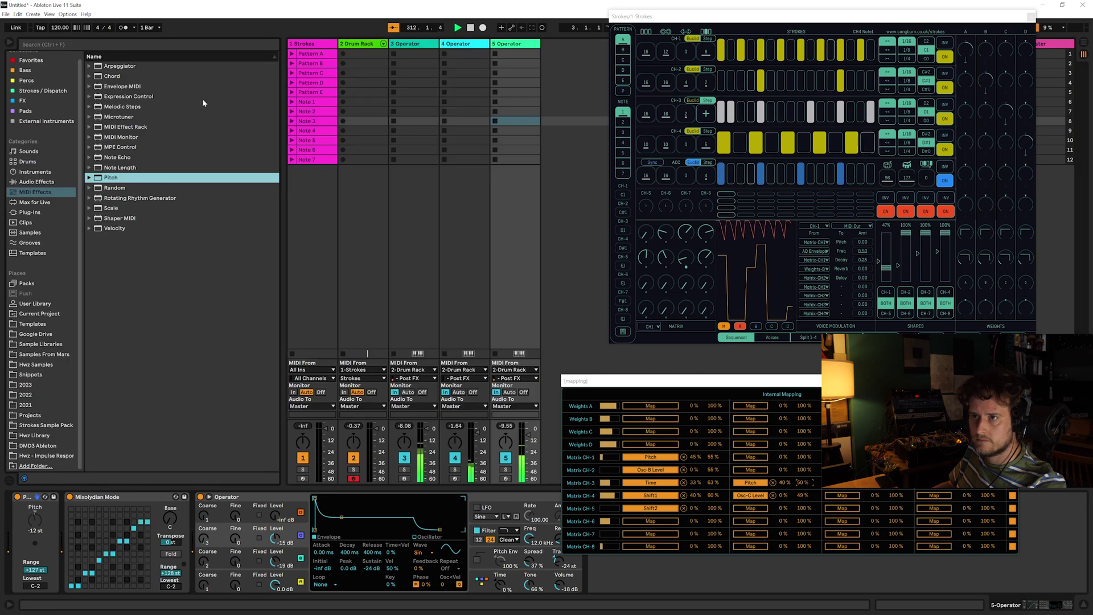
drag(753, 384, 759, 285)
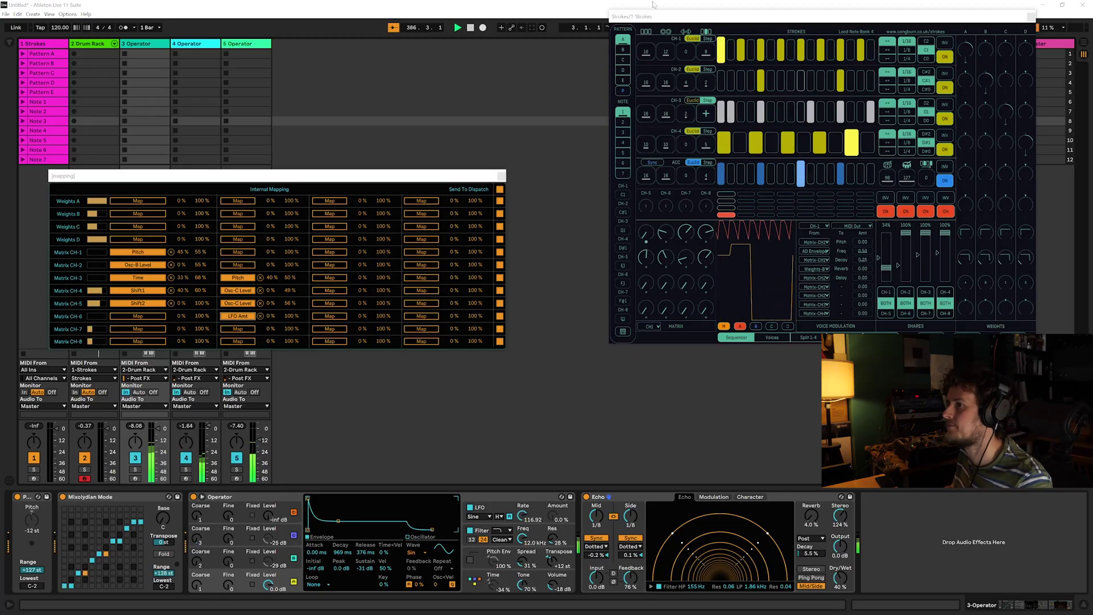
mouse_move(653, 4)
mouse_down()
mouse_move(593, 25)
mouse_move(570, 124)
mouse_up()
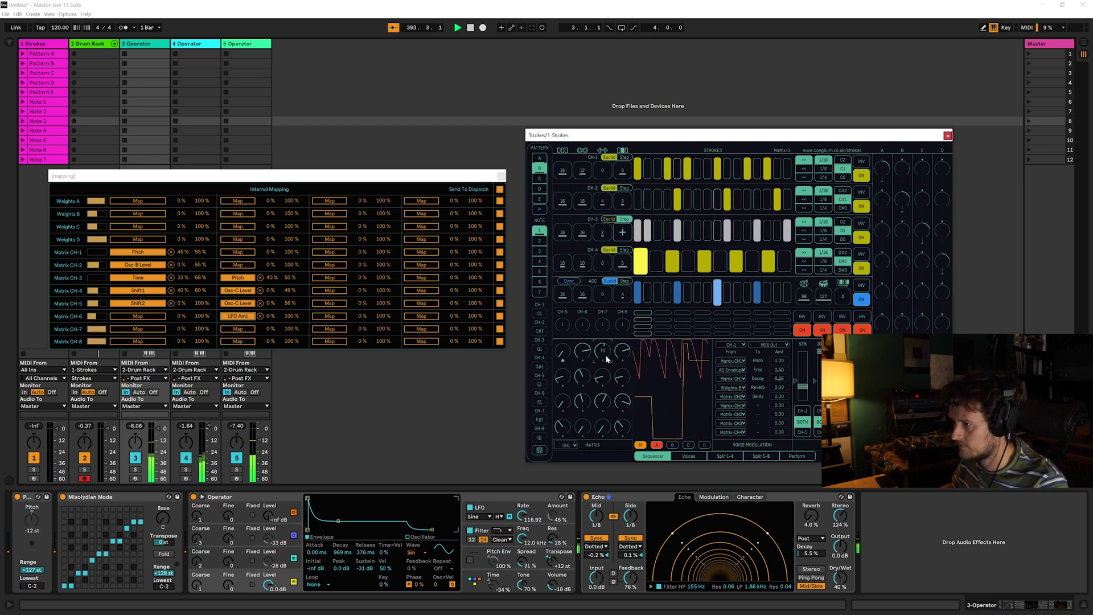
Reduce Strokes CH-4 to 4 pulses and set Matrix CH-5's Shift 2 mapping range to 26–75 %.
drag(621, 266, 619, 271)
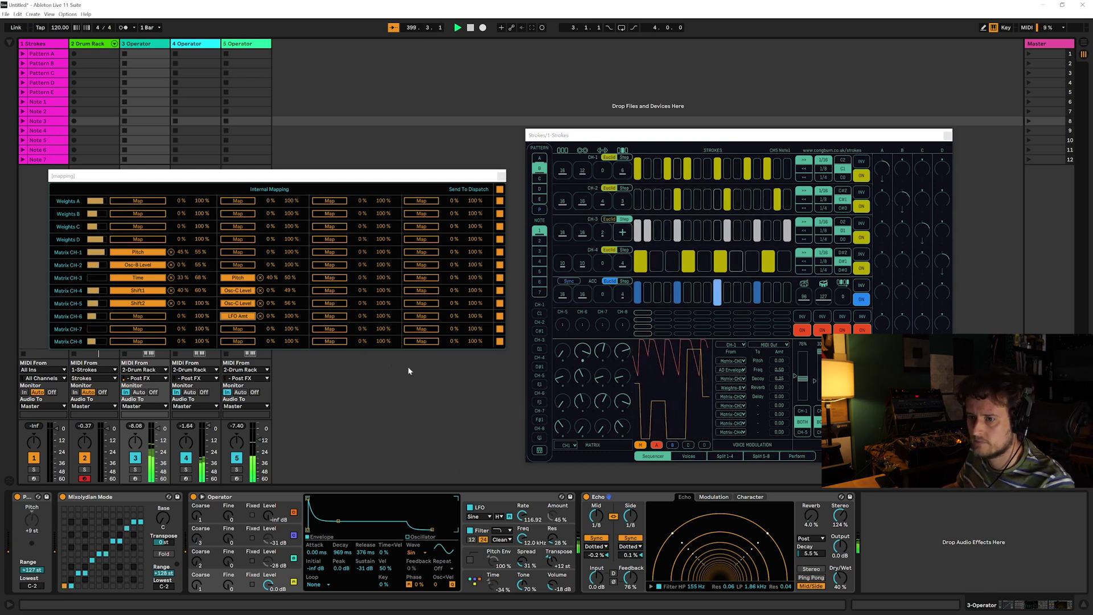
drag(184, 303, 189, 306)
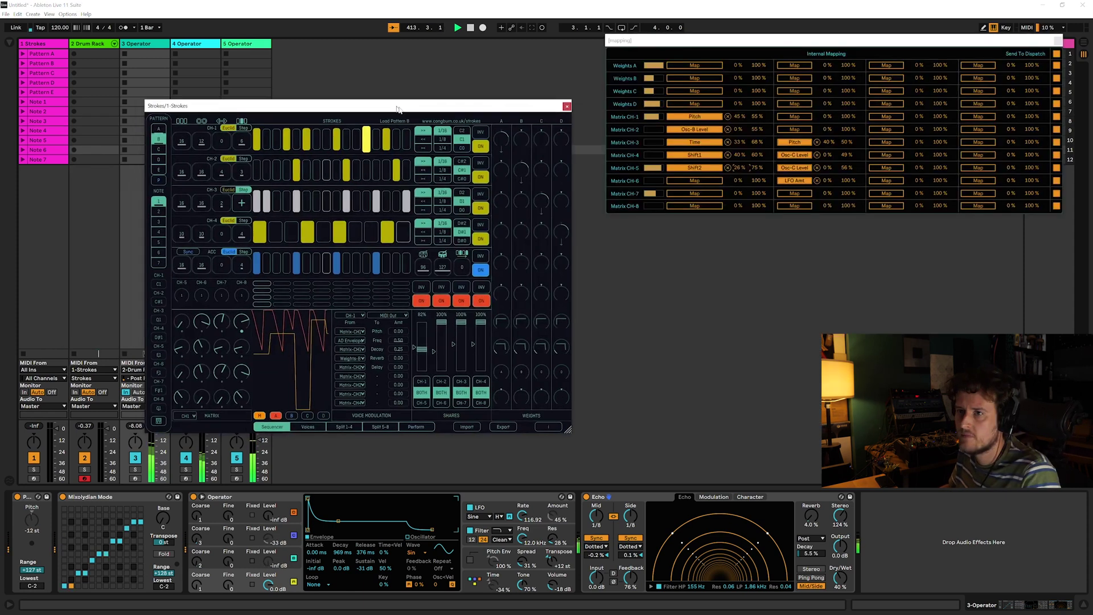
Clear the floating windows from the tracks and review the routing from Strokes through the Drum Rack's pads to the third track.
mouse_move(385, 115)
mouse_down()
mouse_move(919, 269)
mouse_move(860, 238)
mouse_up()
click(48, 44)
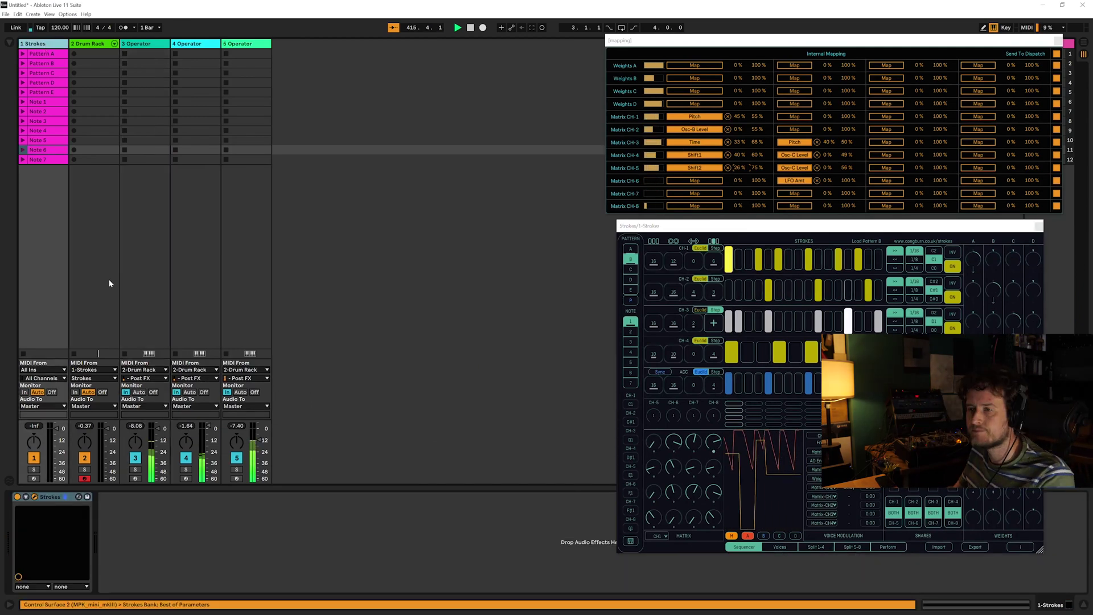
click(90, 242)
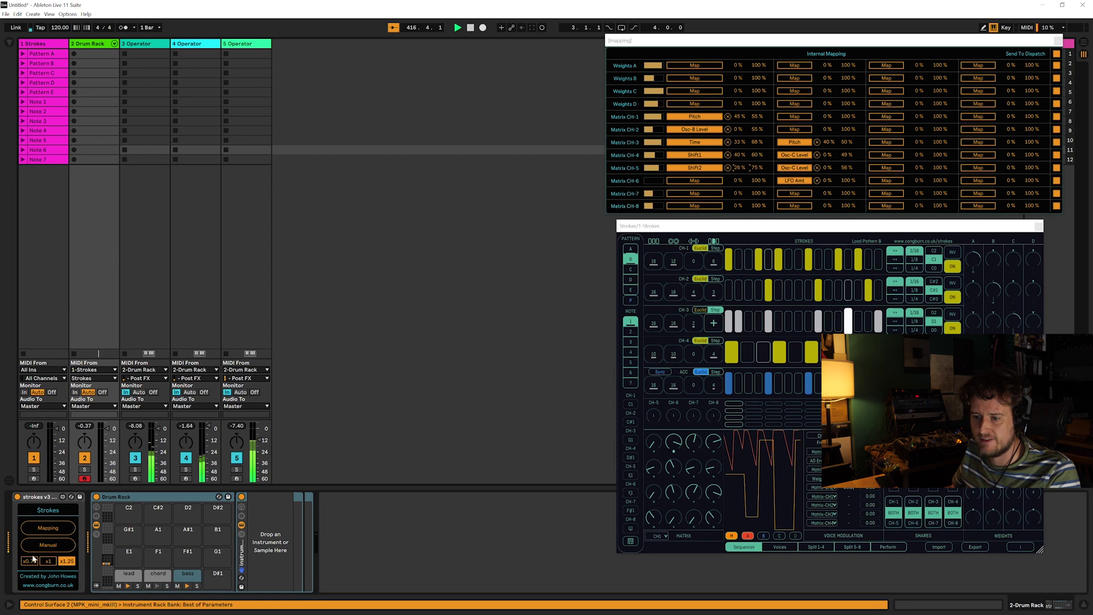
click(132, 575)
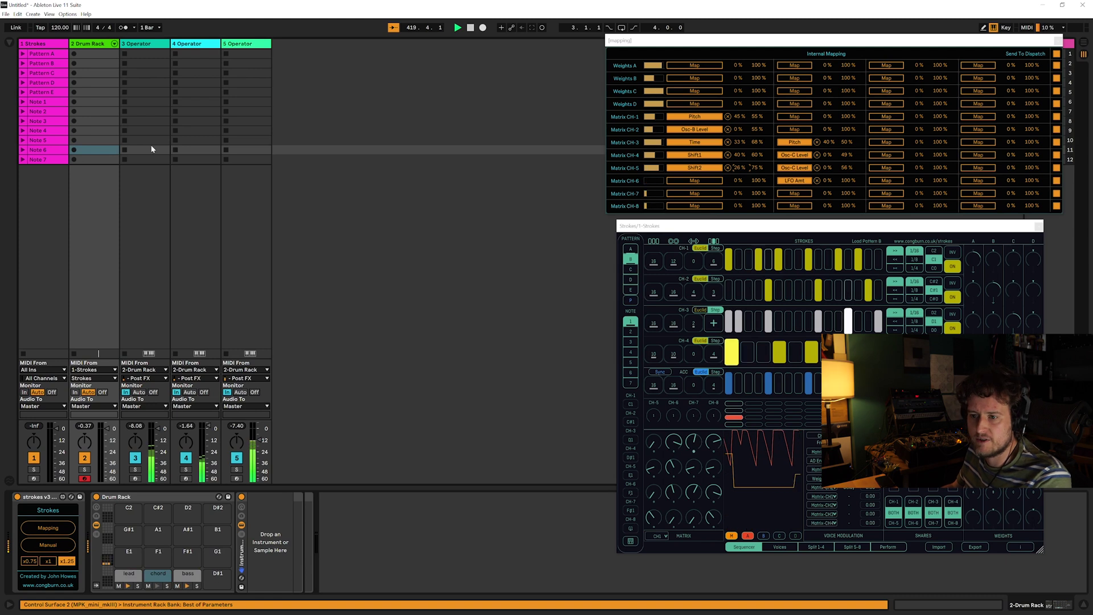
click(154, 340)
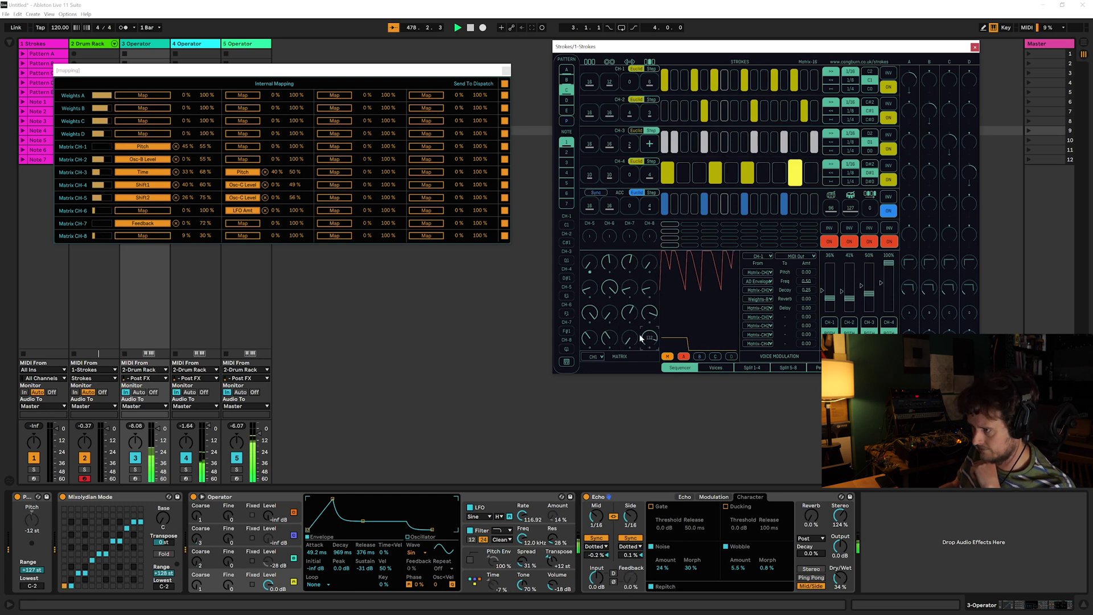
Launch the Pattern A clip followed by the Pattern B clip on the Strokes track.
click(475, 328)
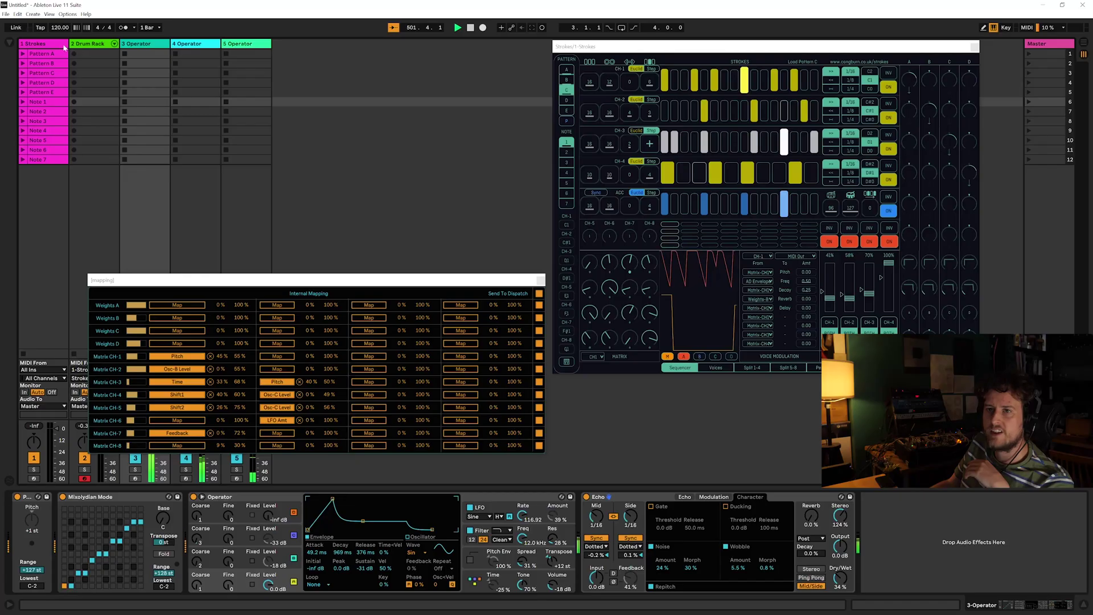
click(57, 45)
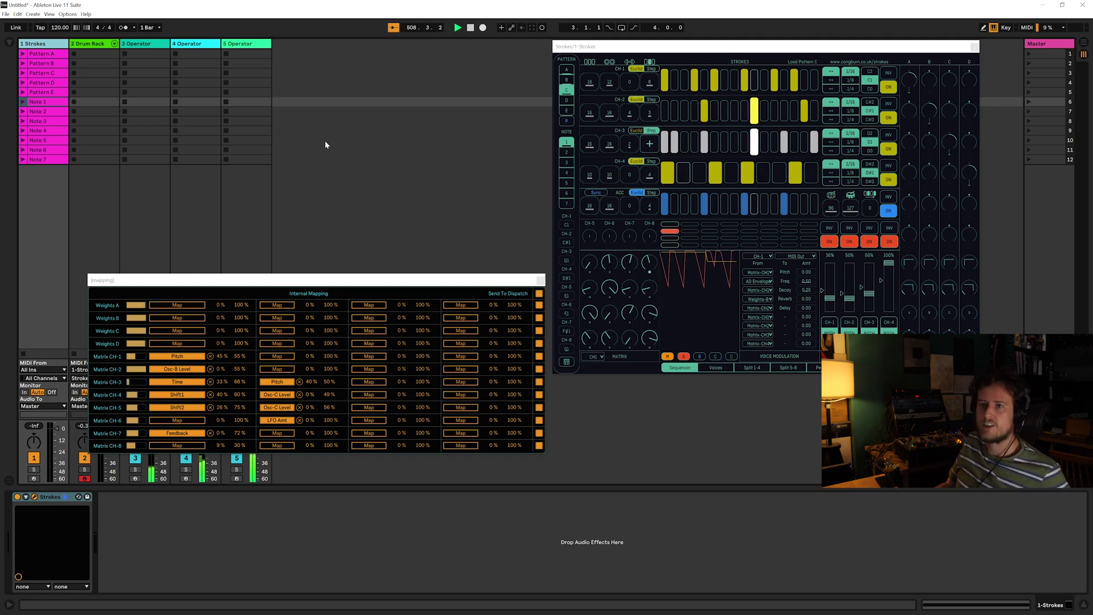
click(23, 53)
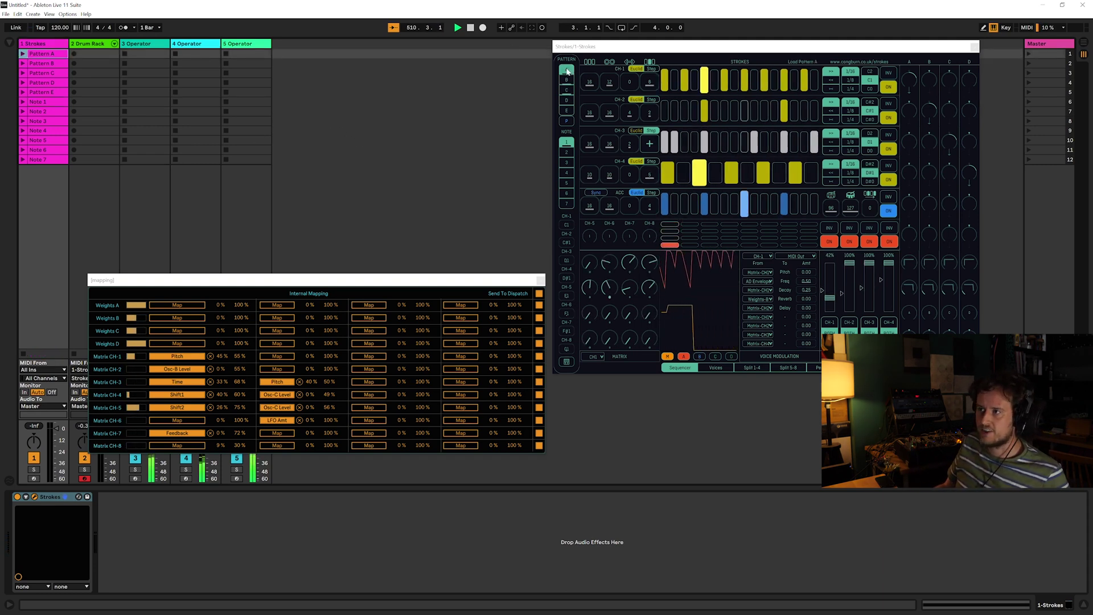
click(23, 63)
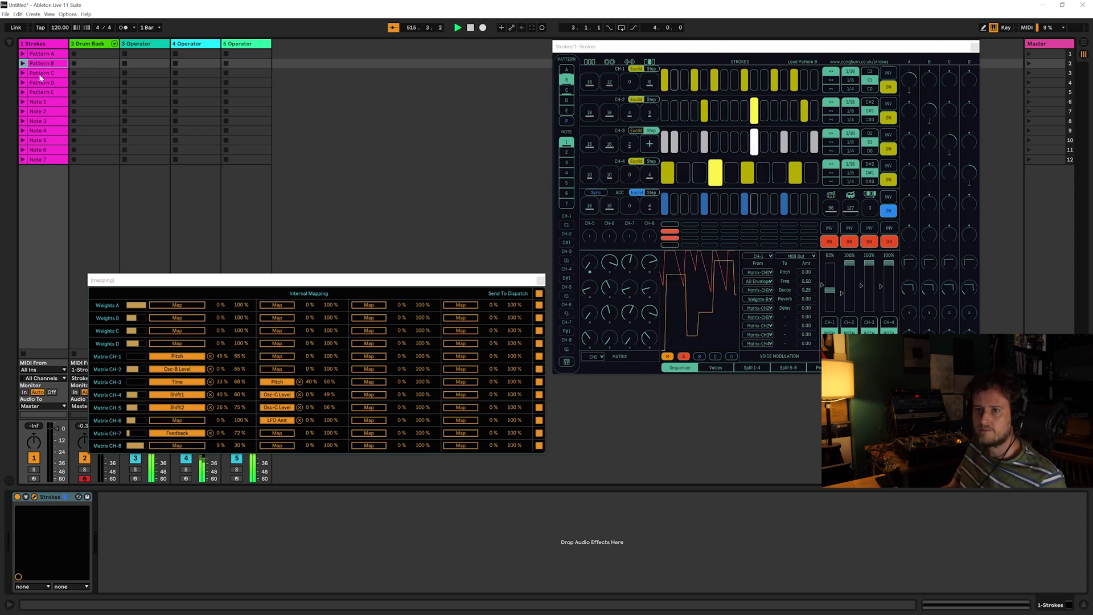
Launch the Pattern C clip on the Strokes track.
click(23, 73)
click(372, 140)
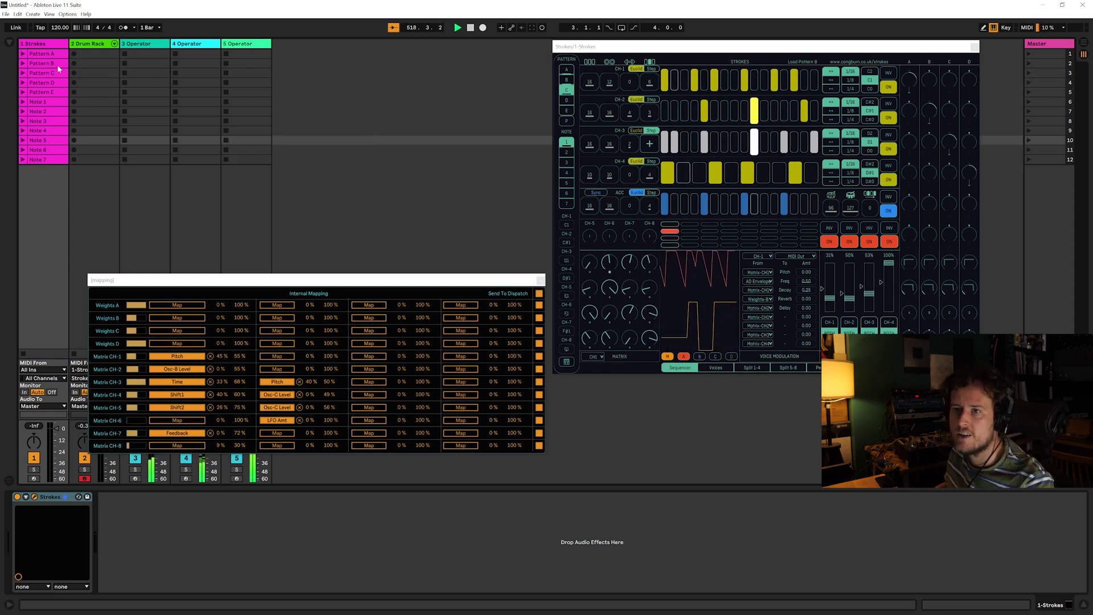
Switch to the Arrangement View and look over a range of its timeline.
key(Tab)
drag(122, 107, 69, 108)
mouse_move(70, 59)
mouse_down()
mouse_move(70, 81)
mouse_move(319, 84)
mouse_move(188, 100)
mouse_up()
click(243, 103)
click(200, 101)
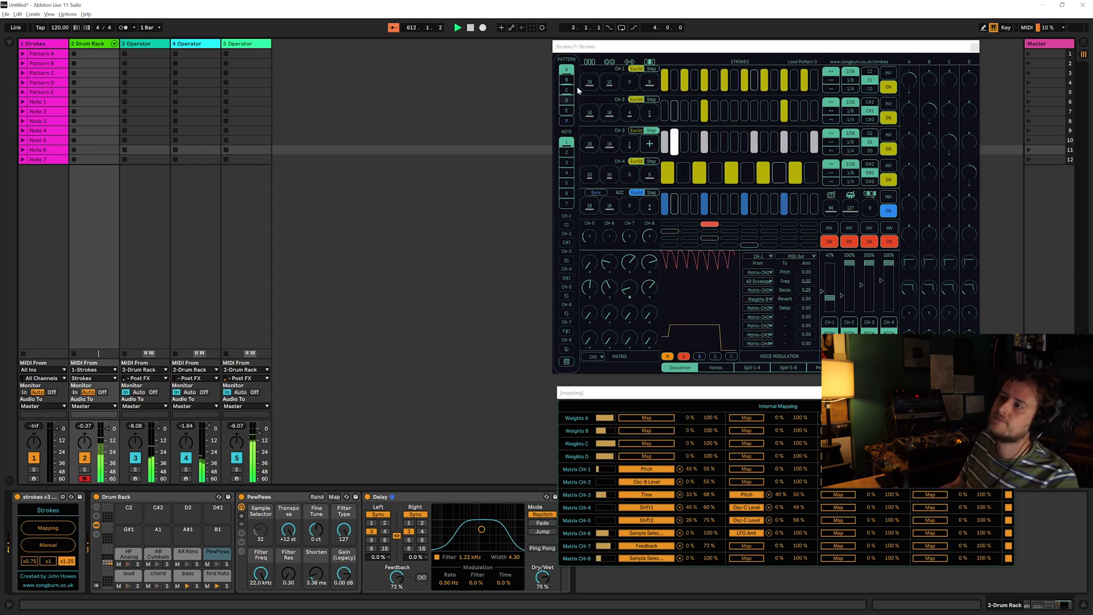
Launch the Pattern B clip followed by the Pattern C clip, and load pattern D directly in the Strokes window.
click(23, 64)
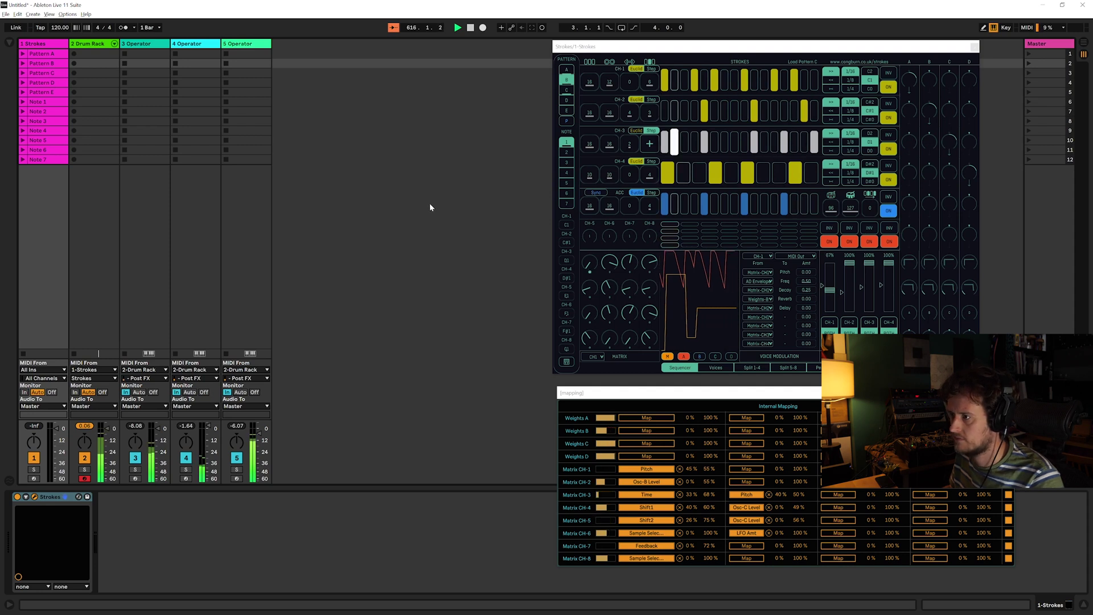
click(23, 73)
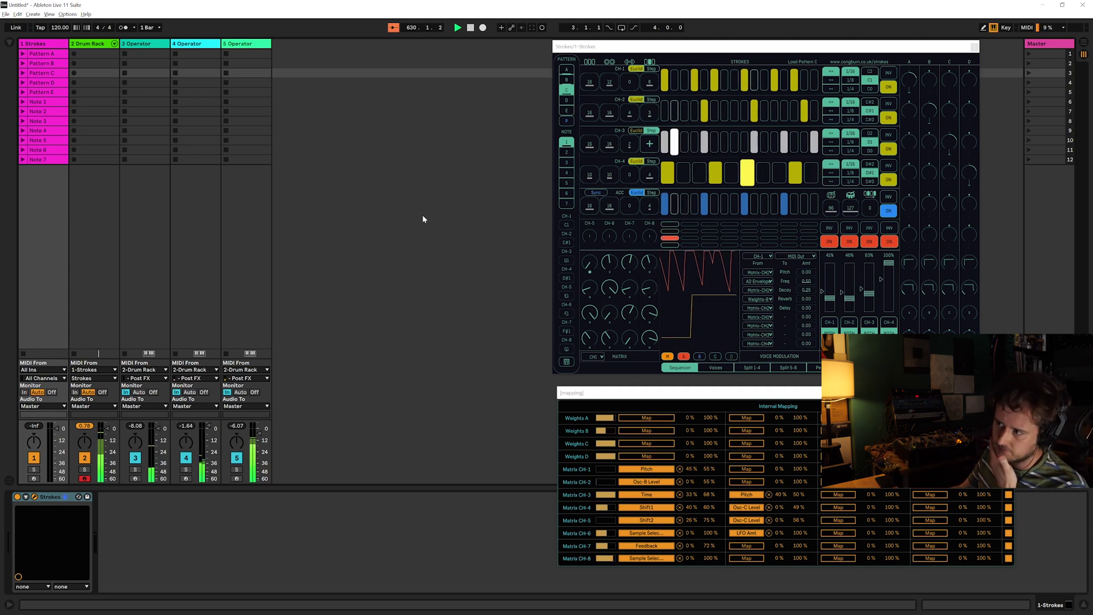
click(567, 102)
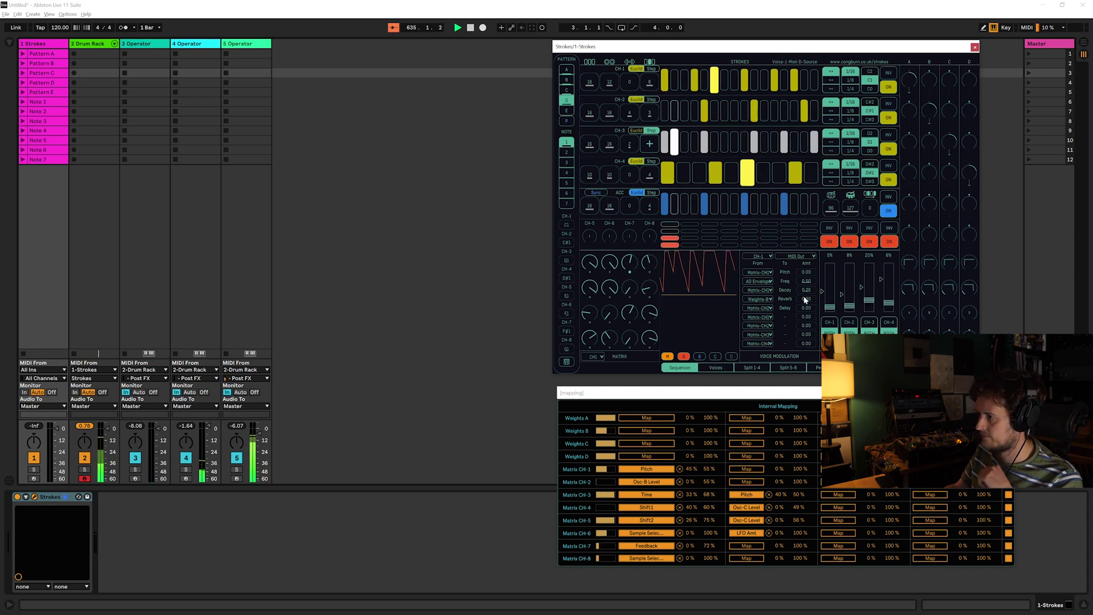
click(480, 278)
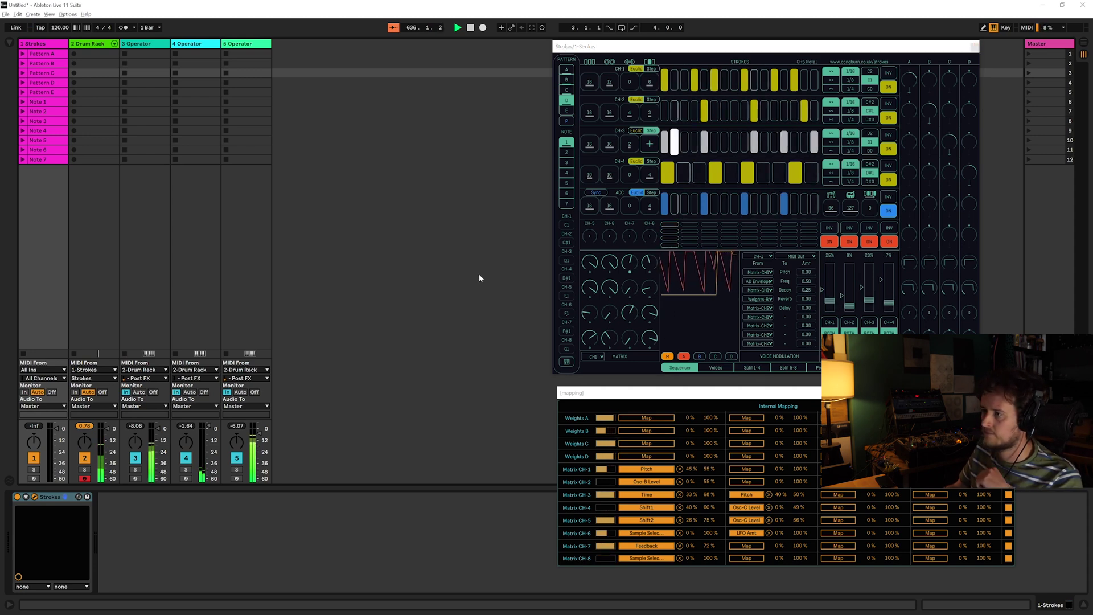